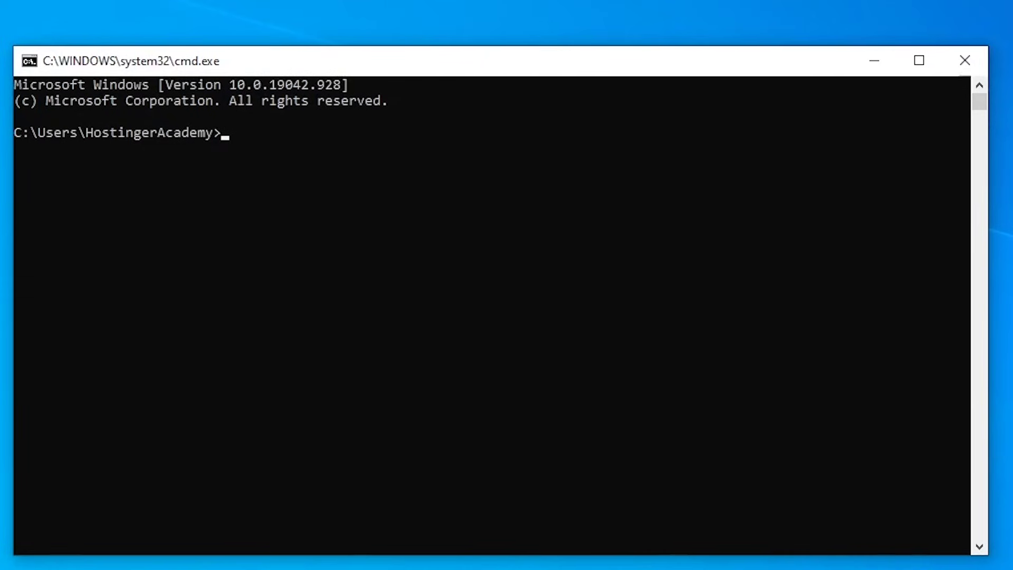
Flush the DNS resolver cache by running ipconfig /flushdns.
text(ipconf)
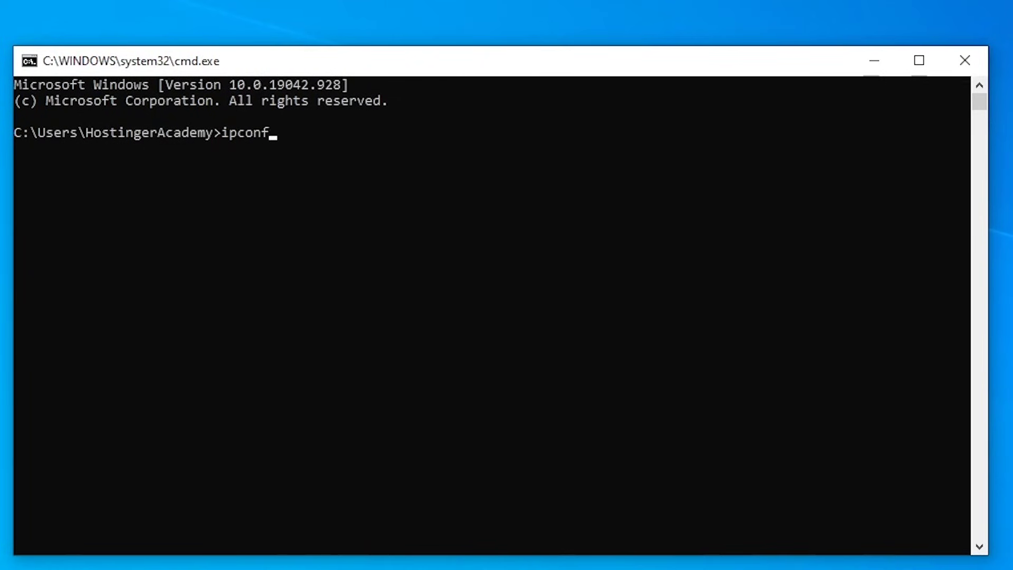
text(ig /flushdns)
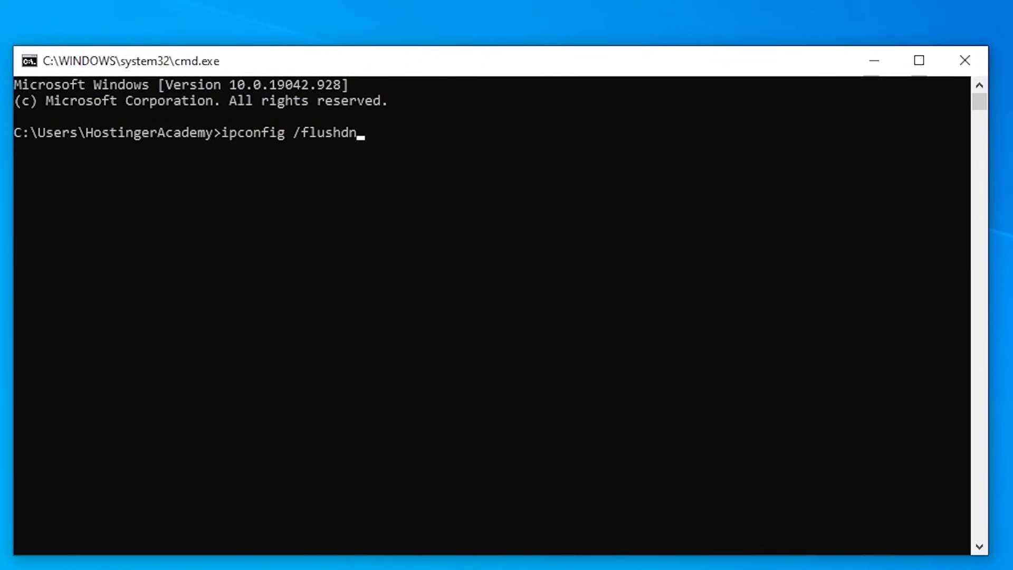
key(Return)
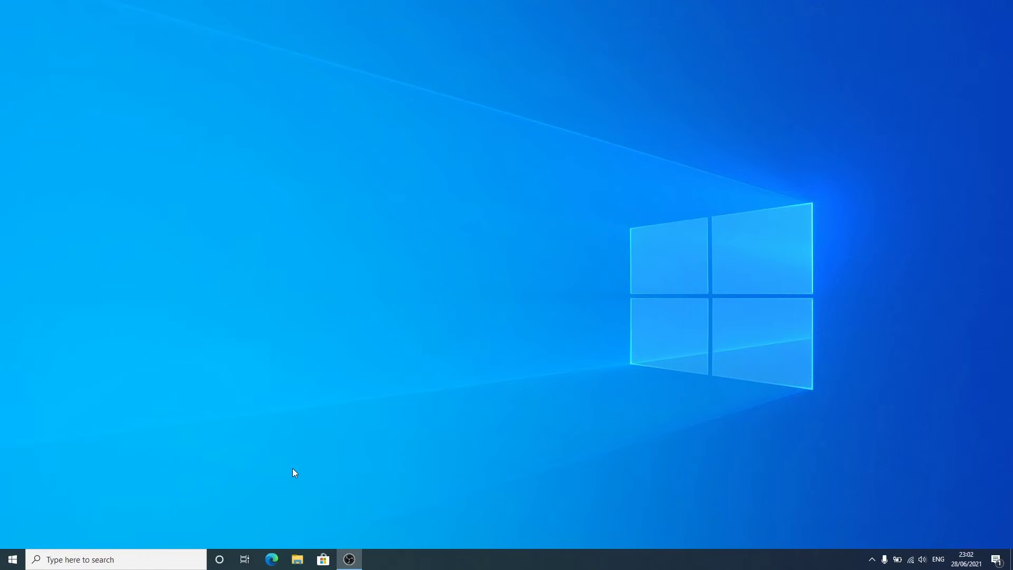
Find Command Prompt through a search for cmd and launch it as administrator.
key(super)
text(cmd)
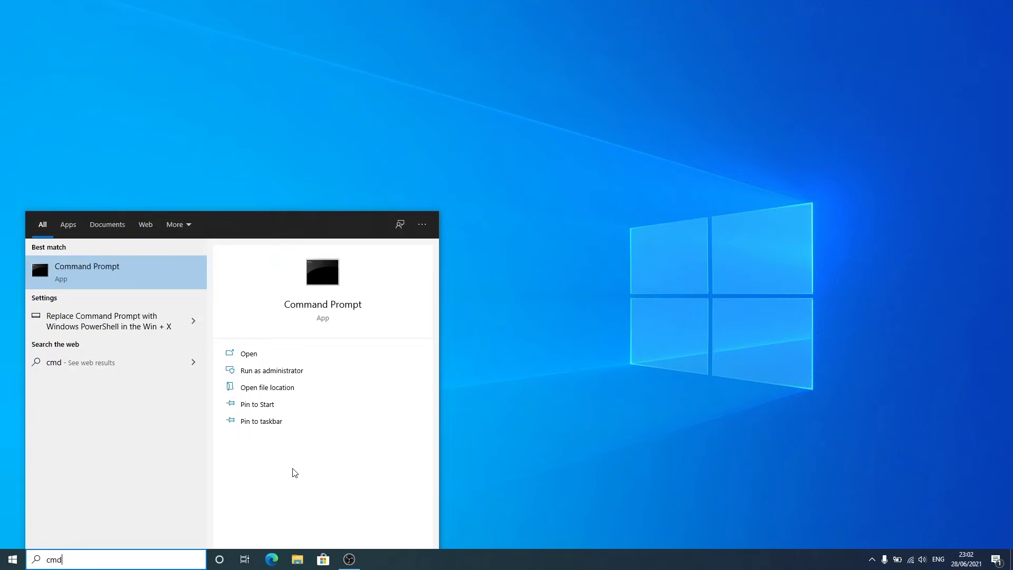
right_click(152, 281)
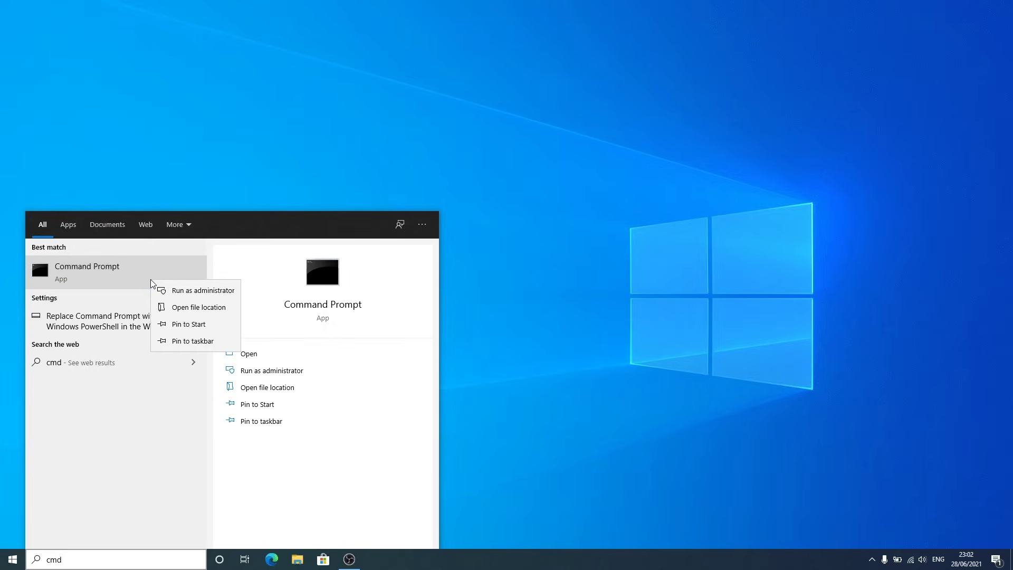
click(161, 289)
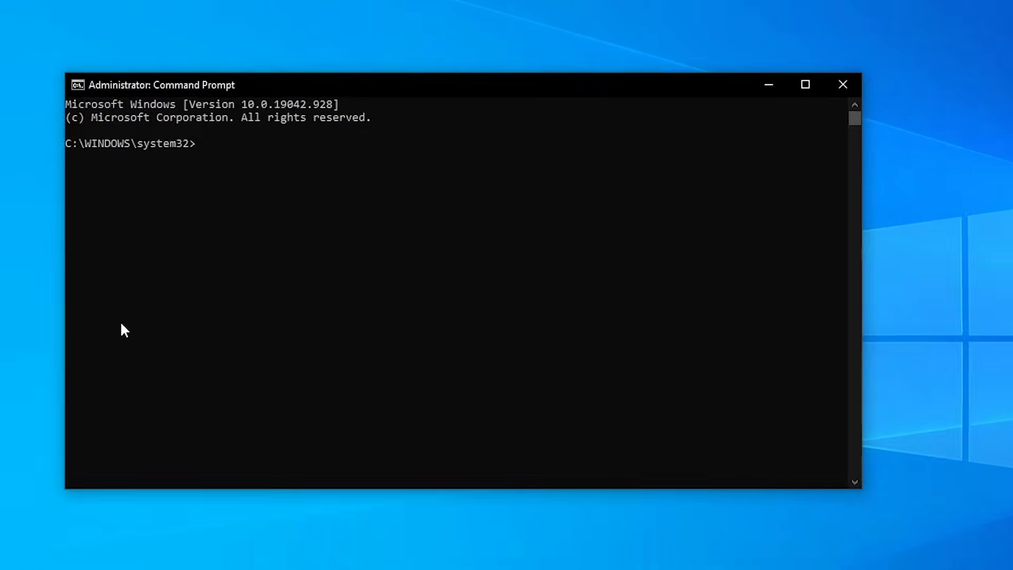
Release and renew the computer's IP address by running ipconfig /release and ipconfig /renew.
text(ipcon)
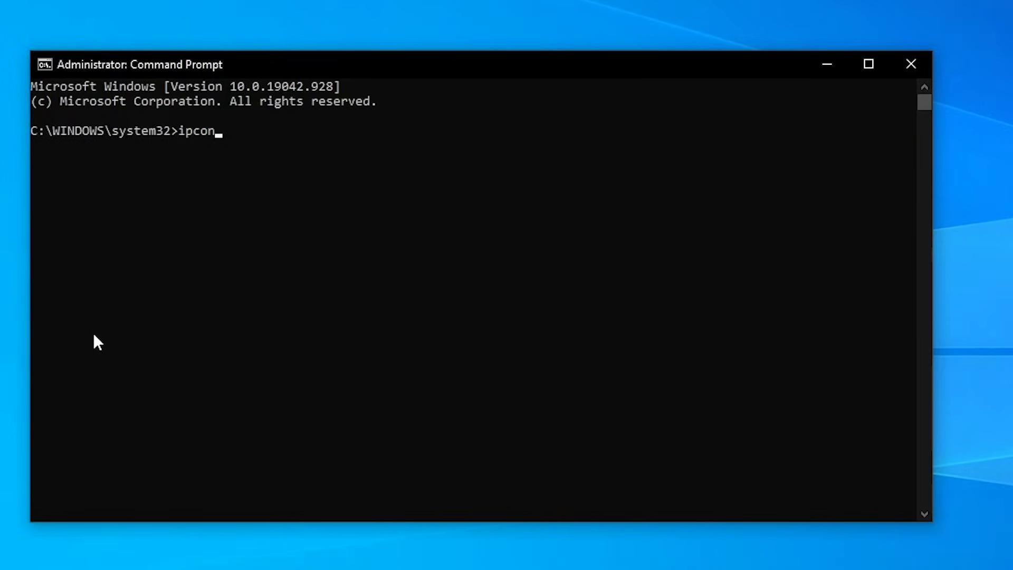
text(fig /release)
key(Return)
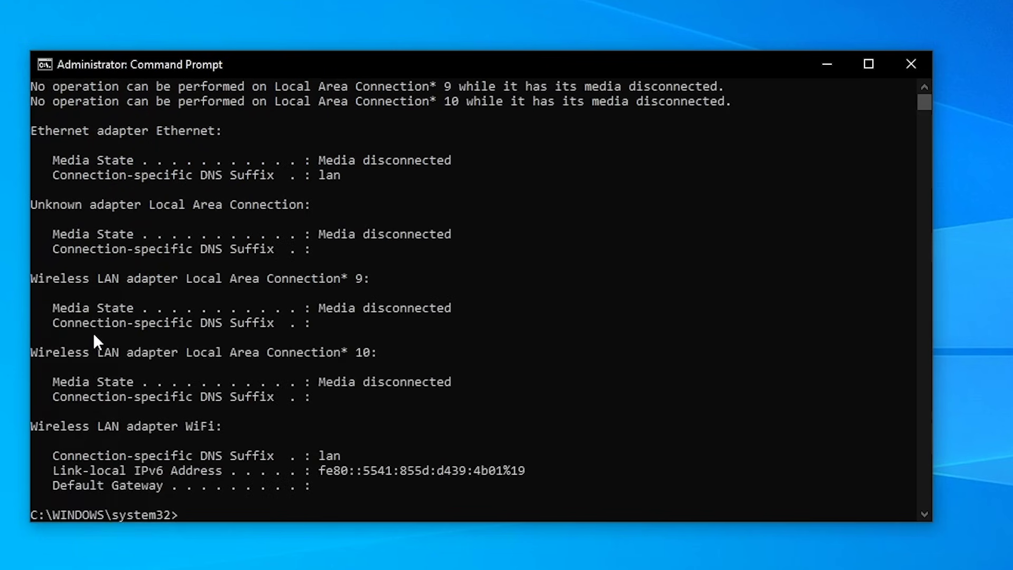
text(ipconfig /renew)
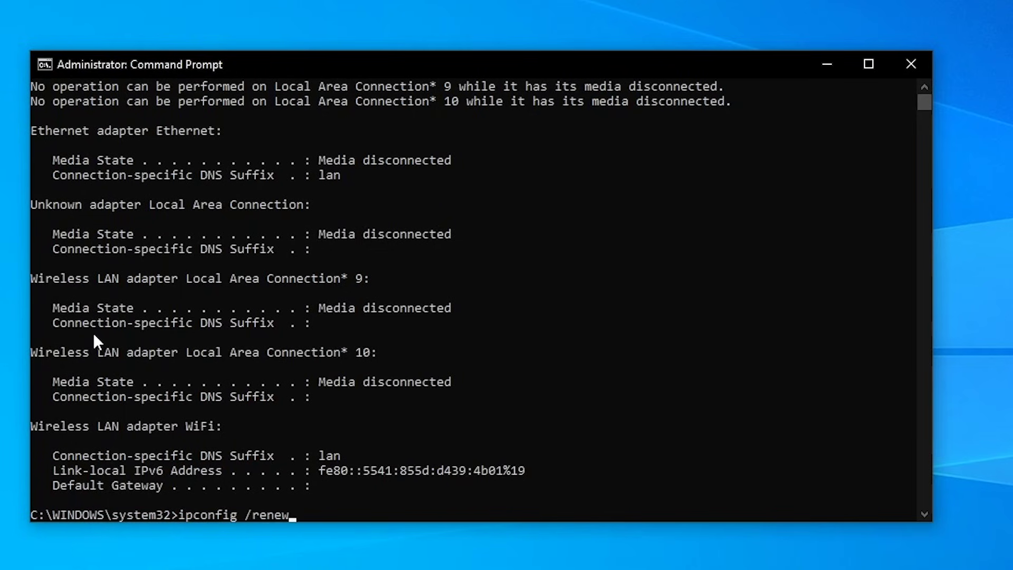
key(Return)
Reset the Winsock catalog by running netsh winsock reset.
text(ne)
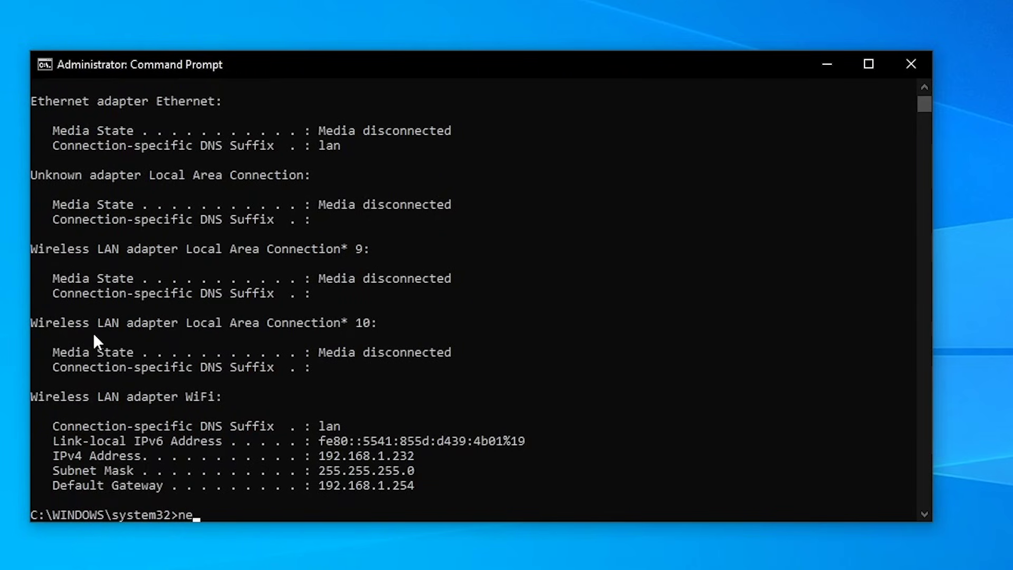
text(tsh winsock reset)
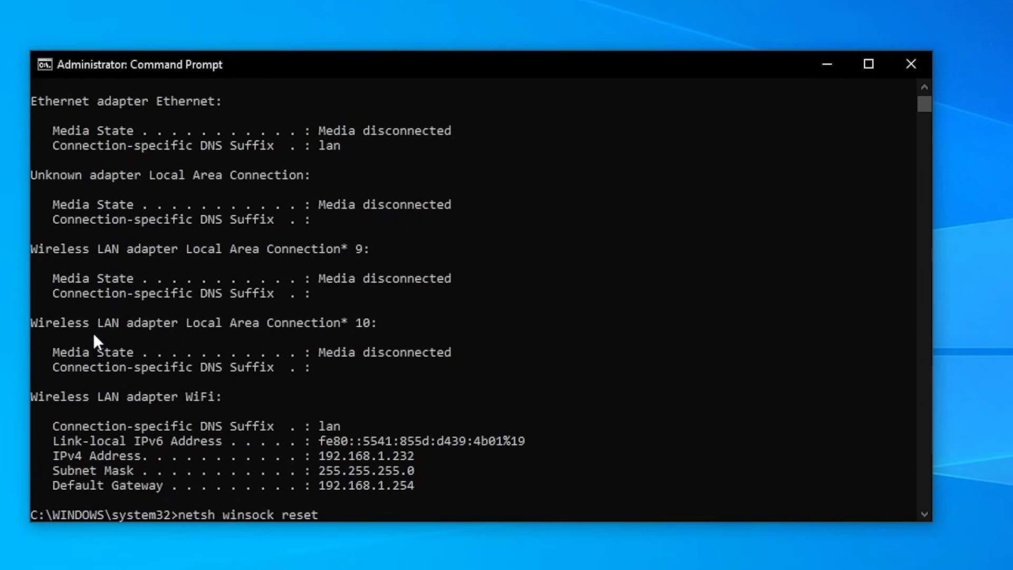
key(Return)
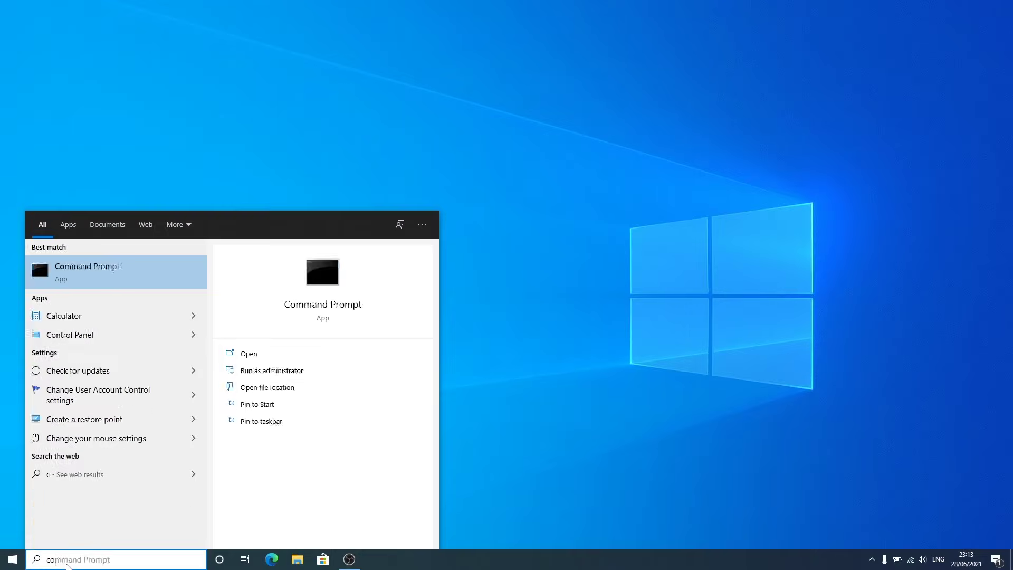
Open Control Panel and go through Network and Sharing Centre to the list of adapter connections.
text(ontrol)
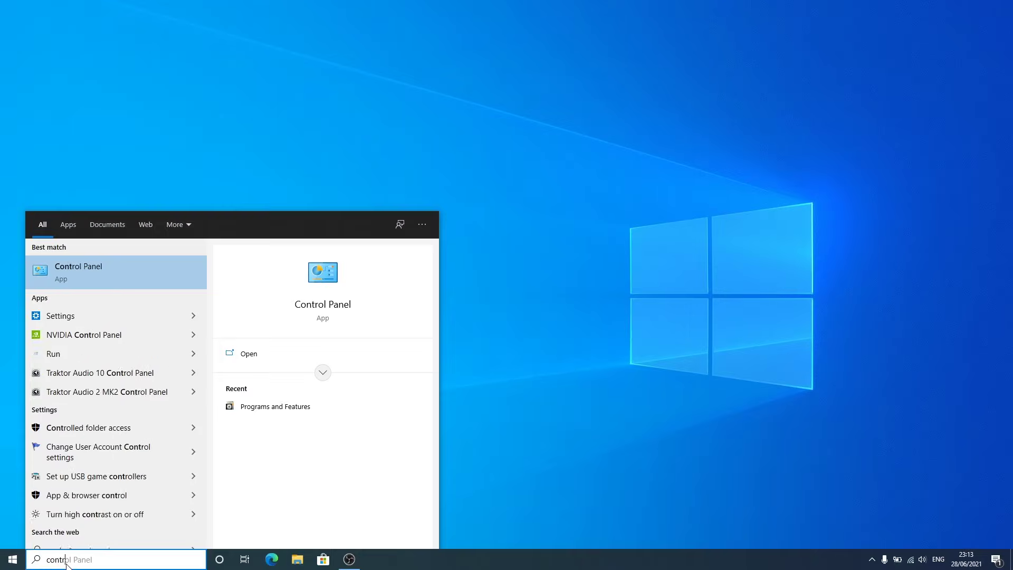
click(104, 275)
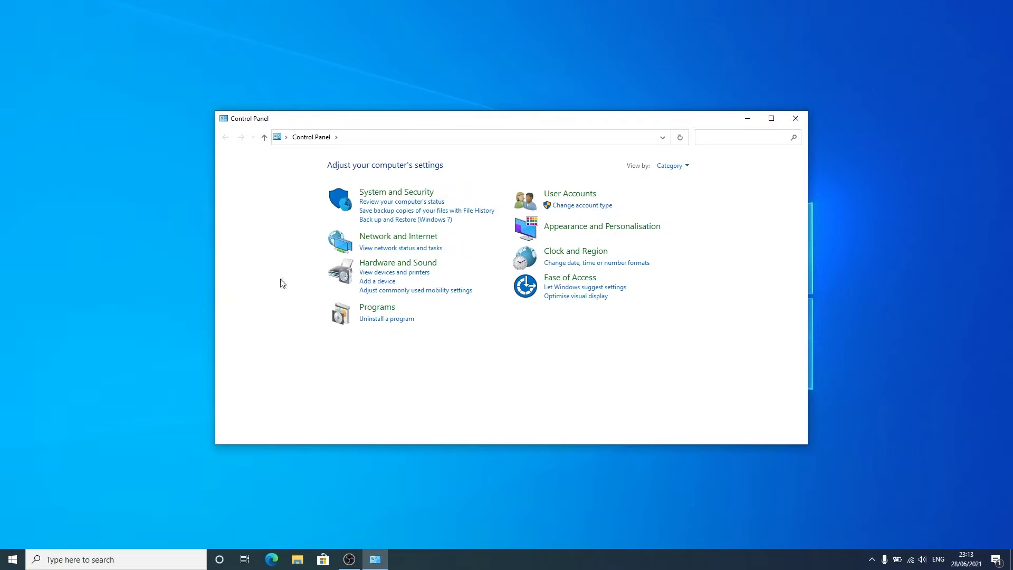
click(395, 236)
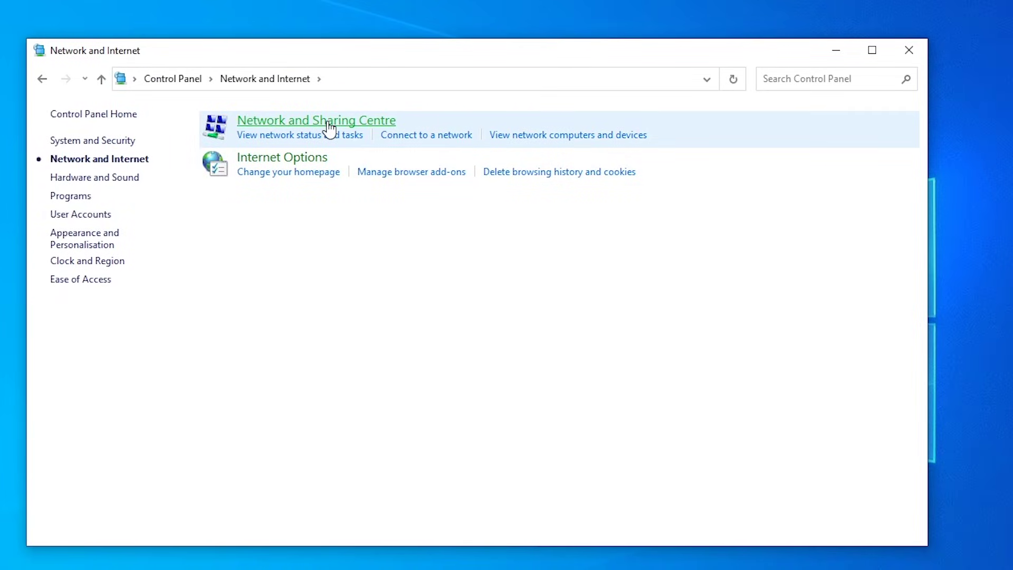
click(328, 126)
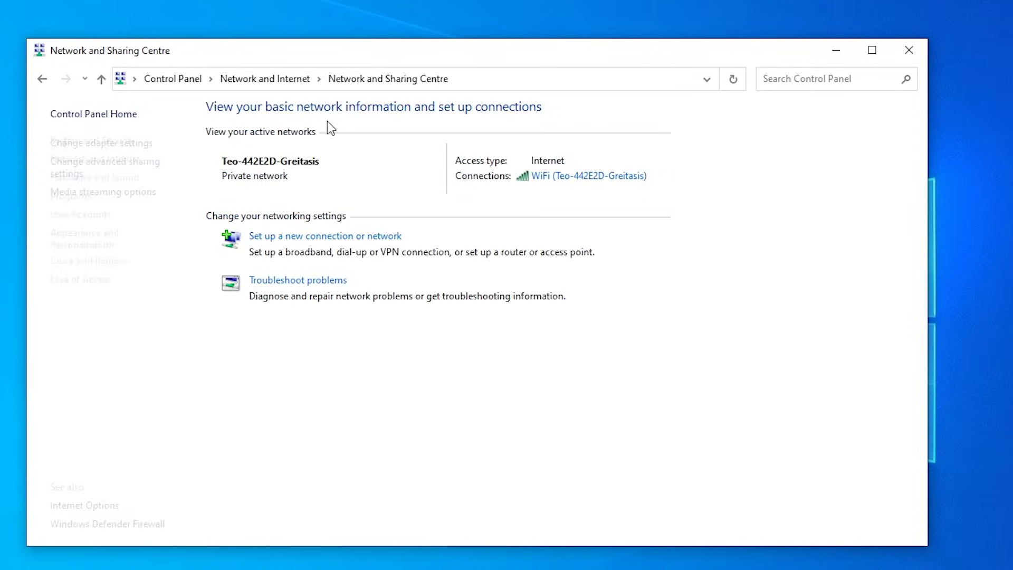
click(149, 148)
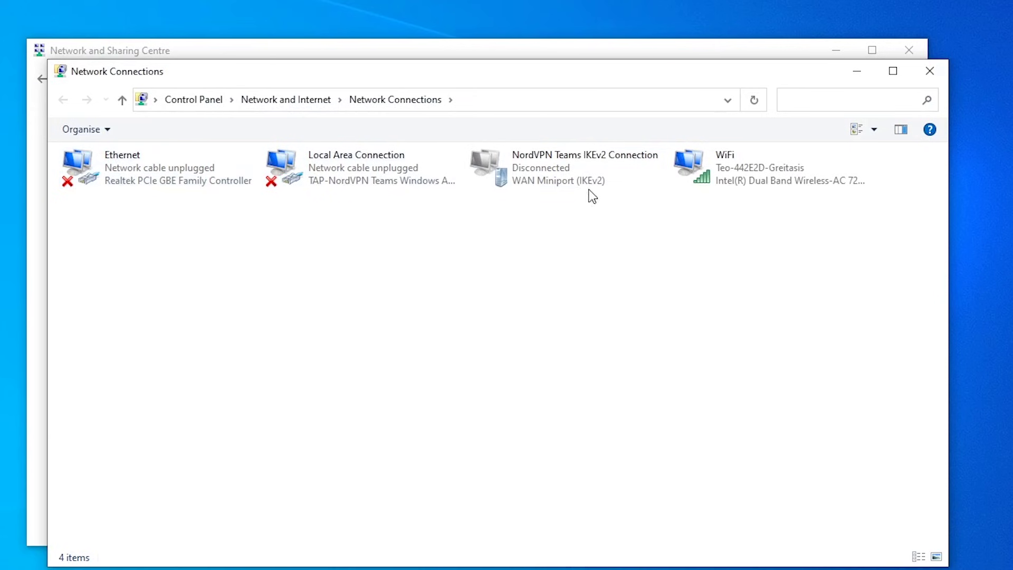
Open the Internet Protocol Version 4 (TCP/IPv4) properties of the WiFi connection.
double_click(723, 171)
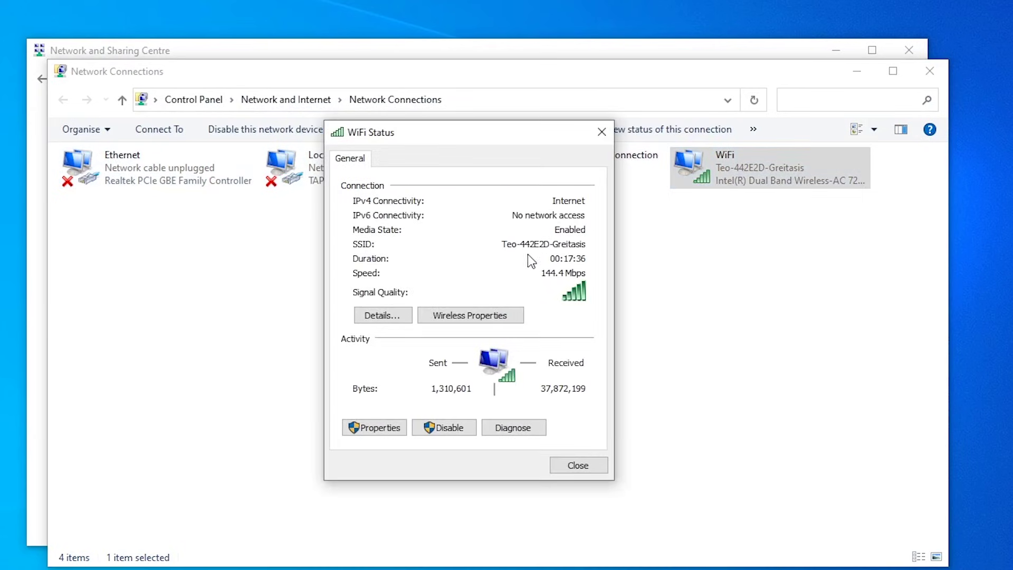
click(376, 428)
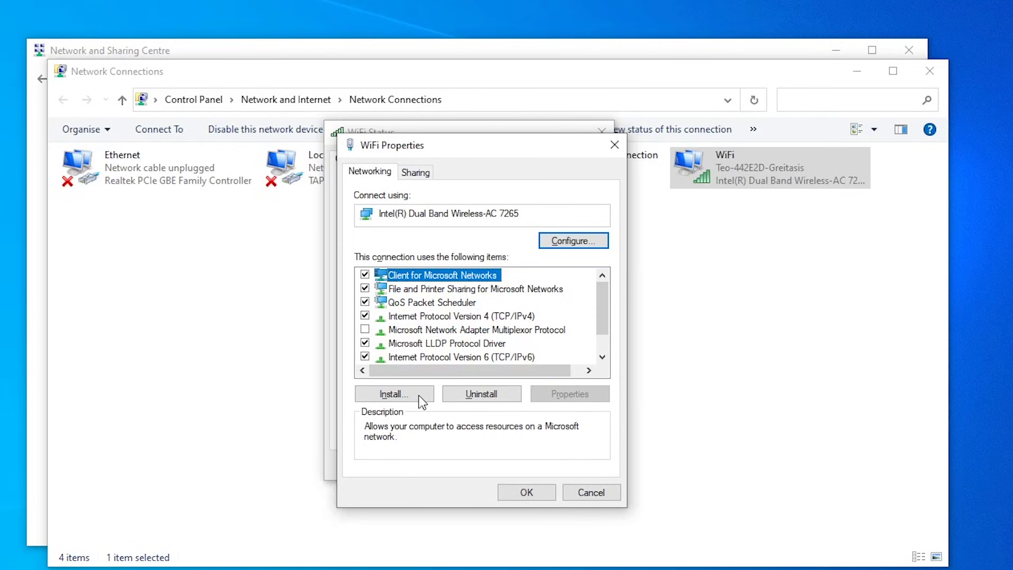
click(467, 315)
click(566, 396)
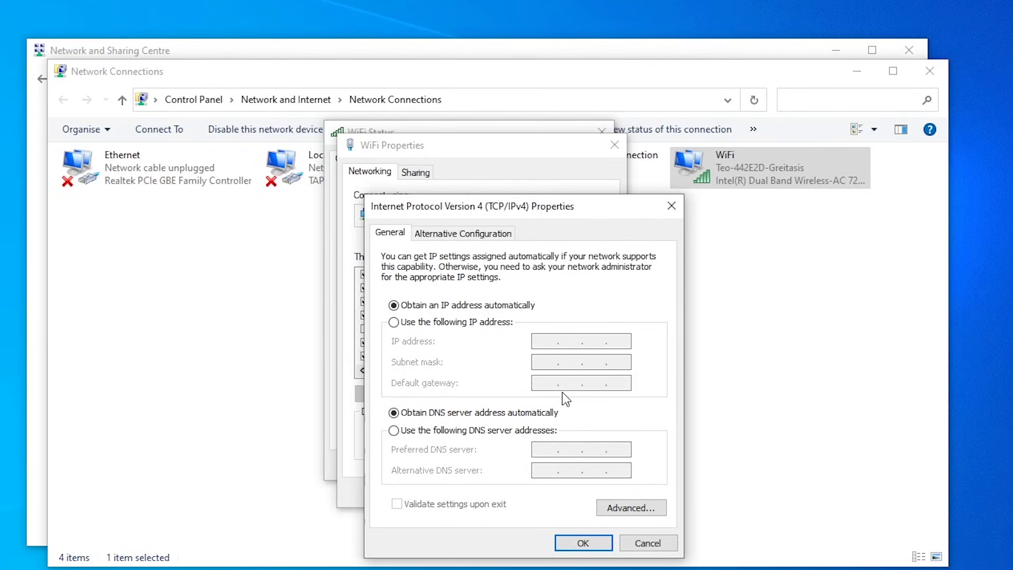
Use manual DNS server addresses, with 8.8.8.8 as the preferred server and 8.8.4.4 as the alternative server.
click(524, 432)
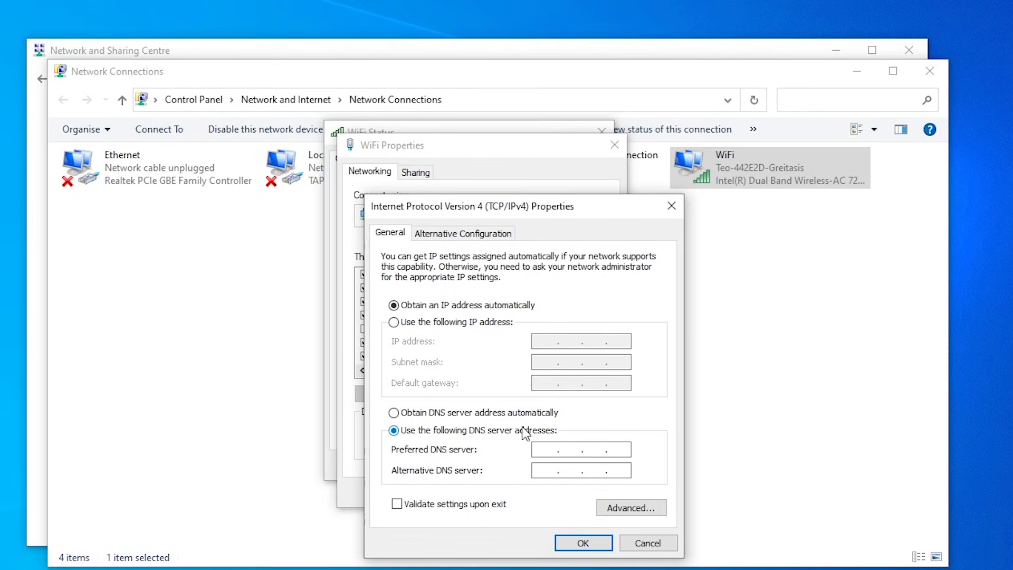
text(8.8.0.0)
click(593, 449)
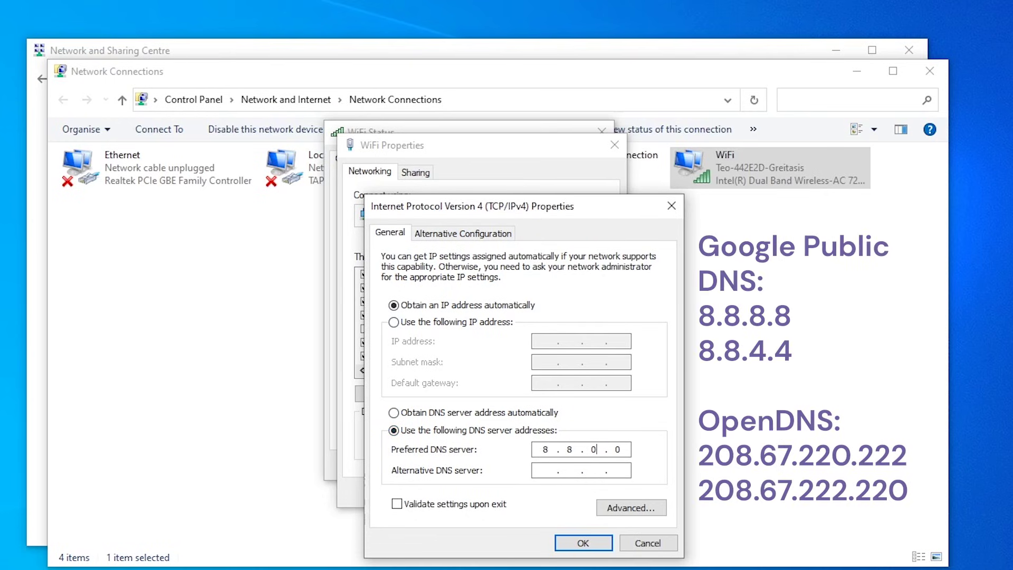
text(8)
key(BackSpace)
text(8)
click(547, 470)
text(8.8.4.4)
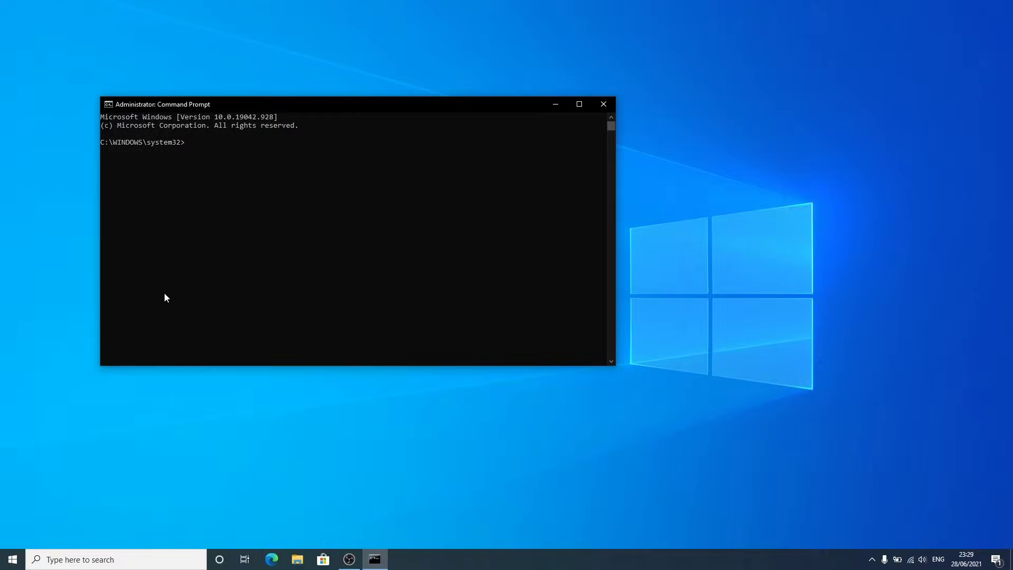
Try to restart the DNS Client service by running net stop dnscache and net start dnscache in the administrator Command Prompt.
text(net sto)
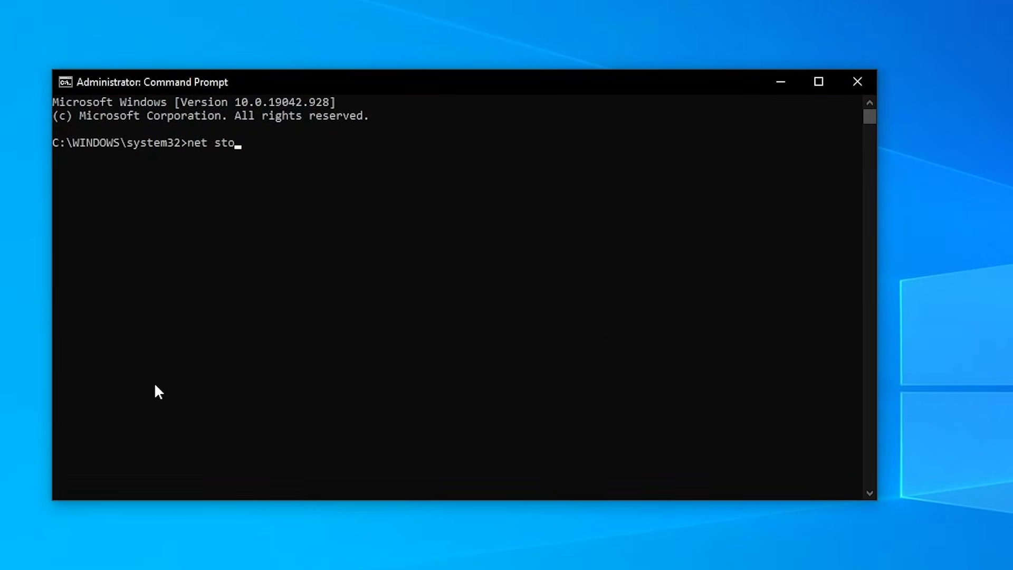
text(p dnscache)
key(Return)
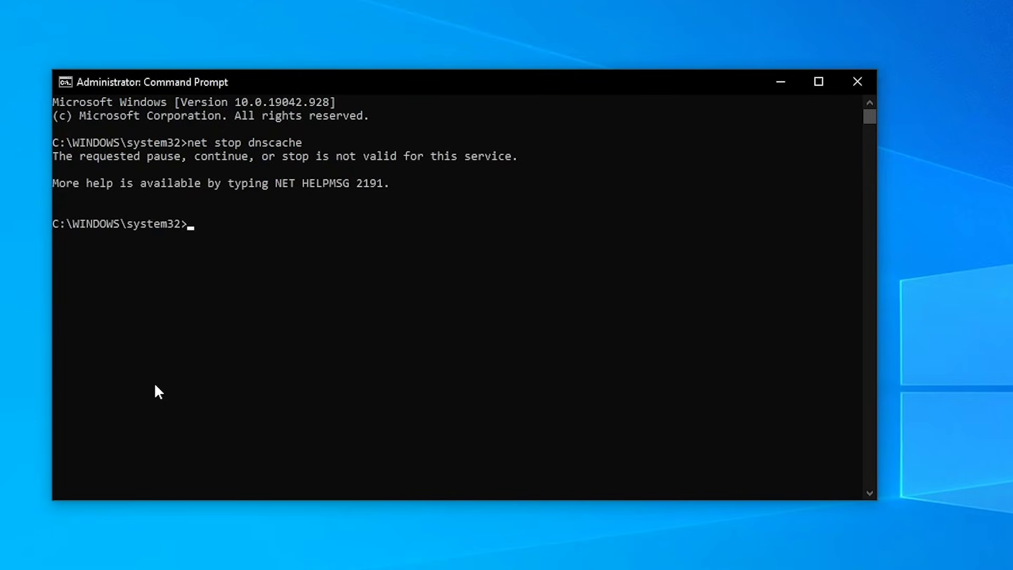
text(net start dnscache)
key(Return)
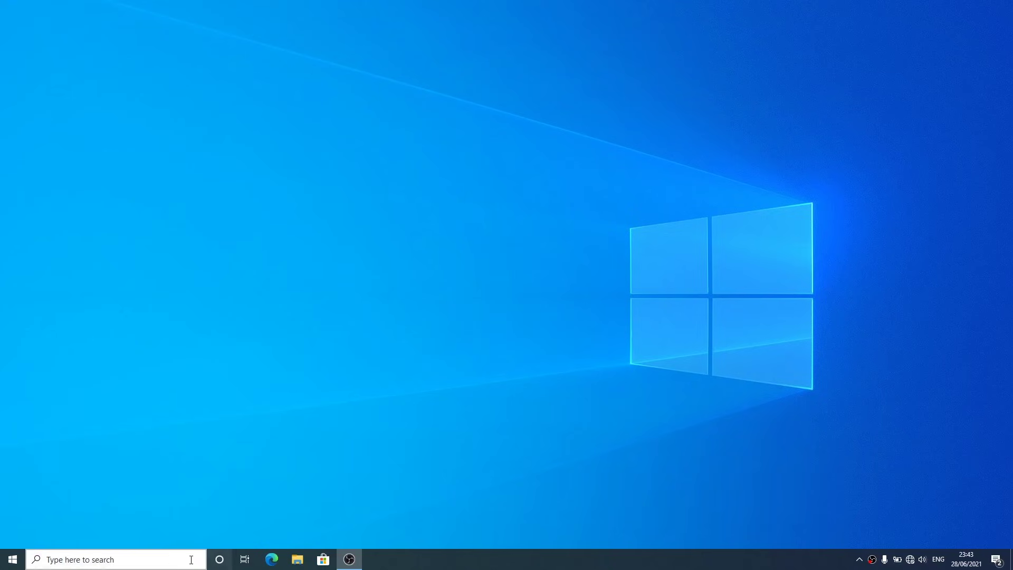
Search Windows for services and open the Services app.
click(170, 561)
text(services)
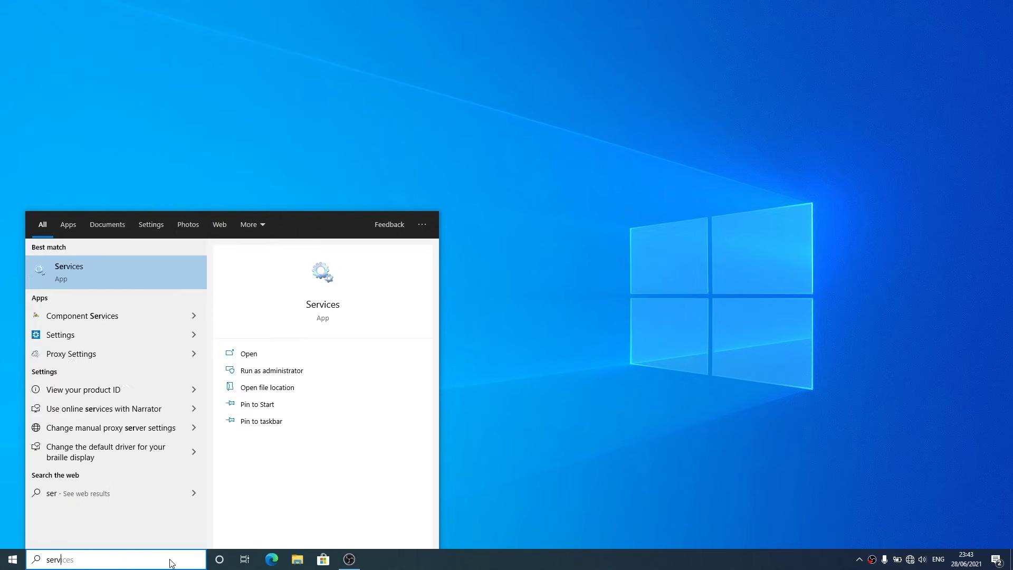
click(146, 276)
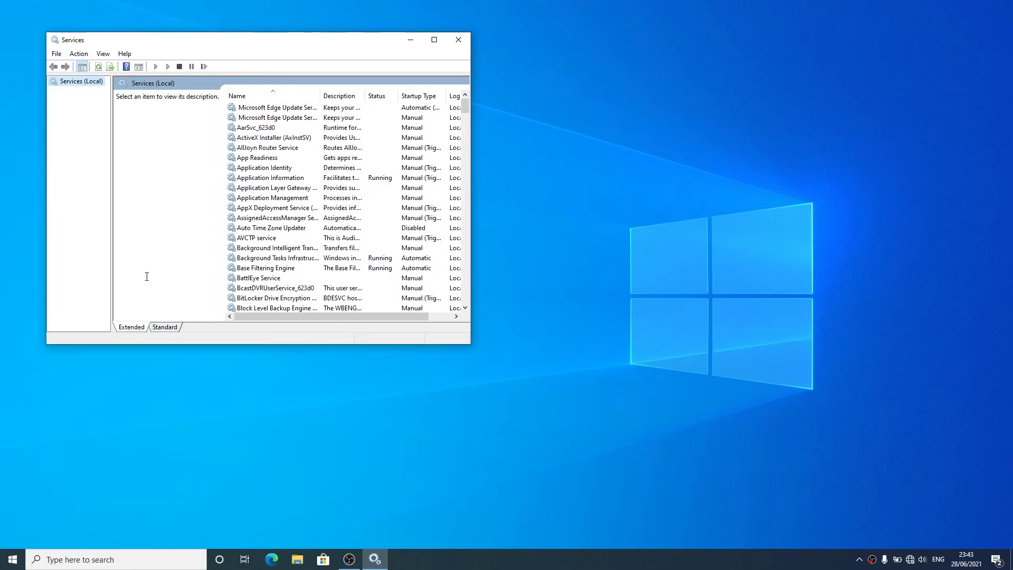
Locate the DNS Client service in the services list and examine the commands available for it.
click(262, 271)
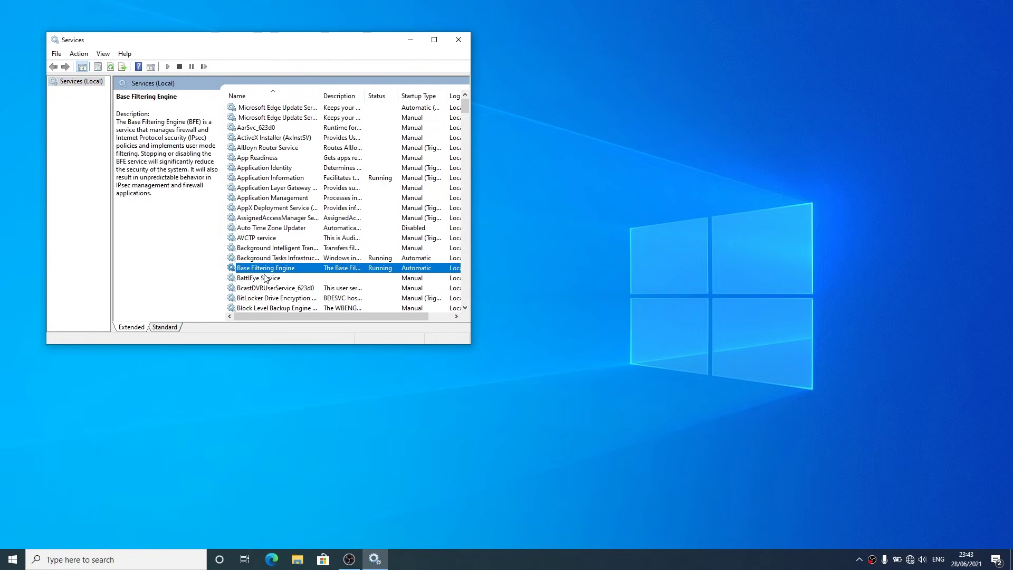
key(d)
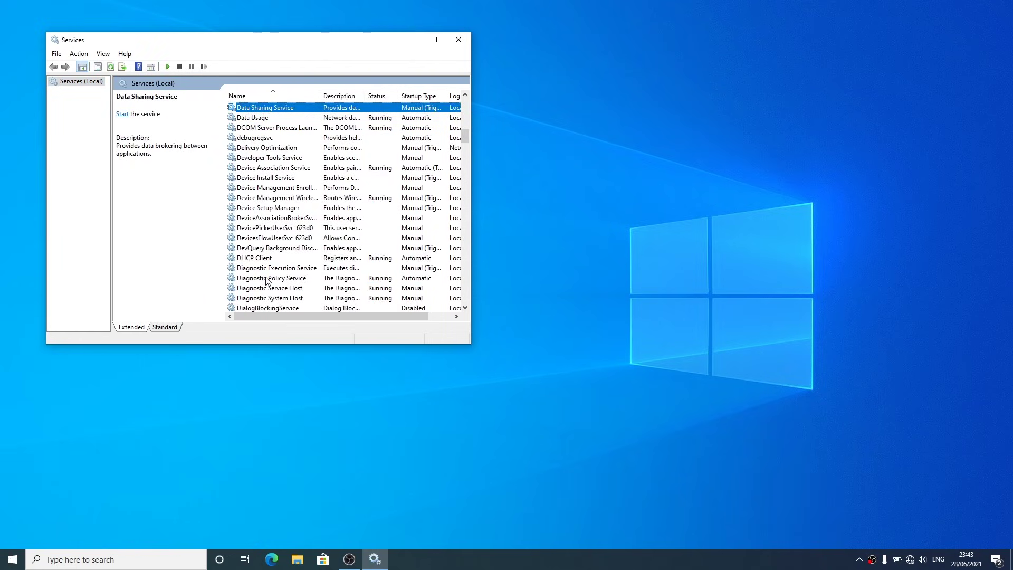
scroll(266, 282, down, 3)
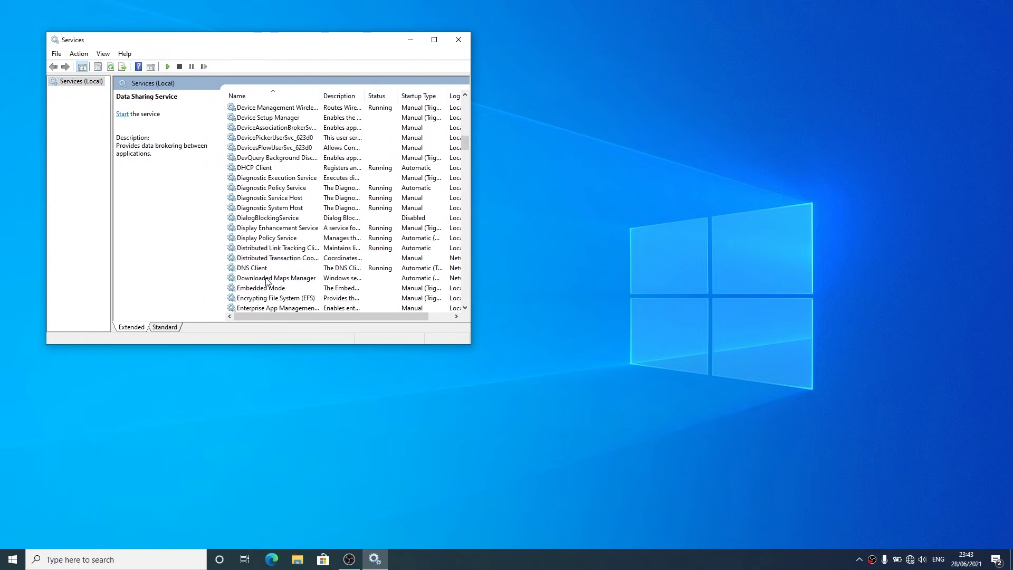
click(269, 269)
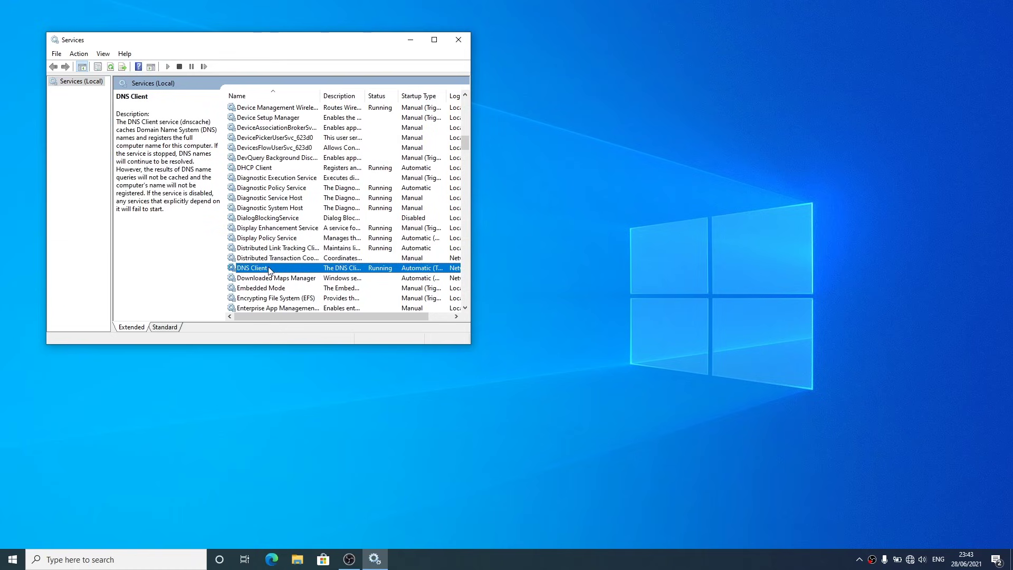
right_click(269, 271)
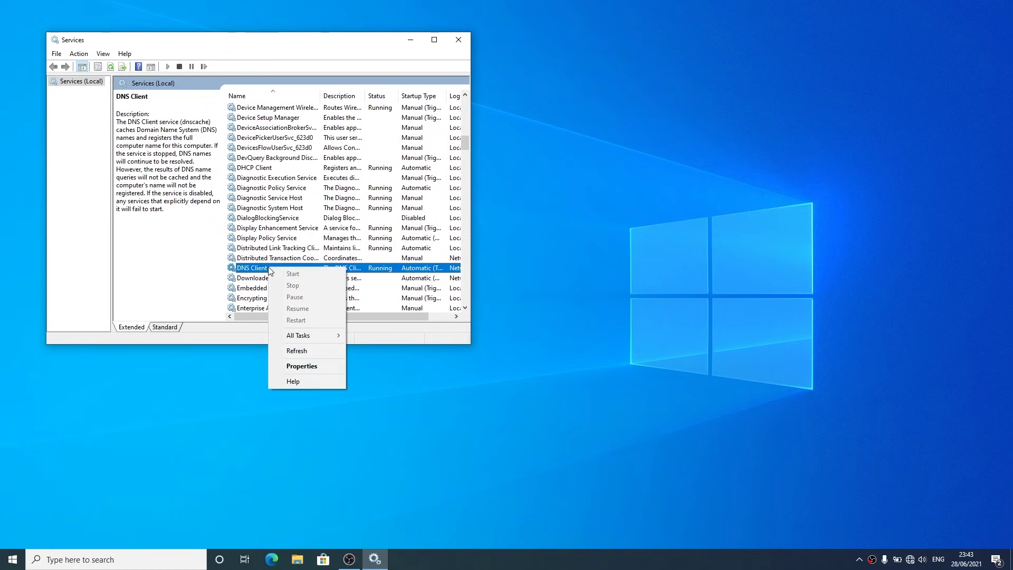
right_click(373, 270)
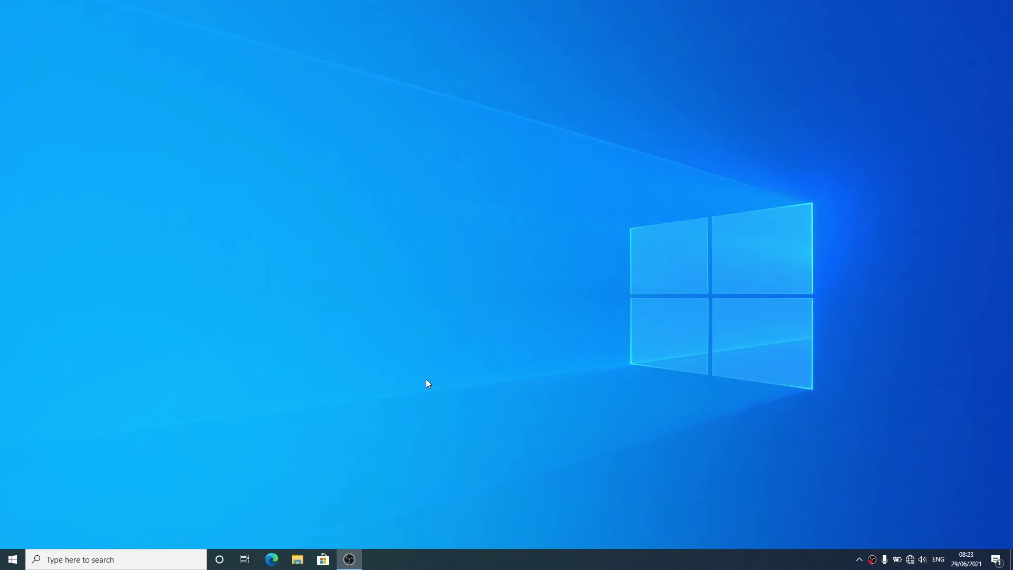
Run msconfig to open System Configuration and display its list of services.
key(super+r)
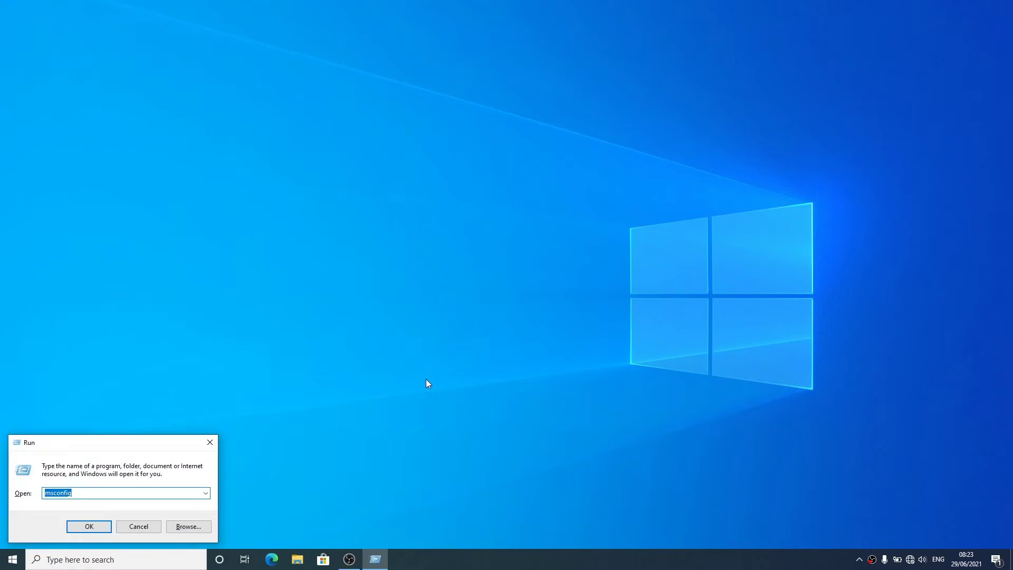
text(msconfig)
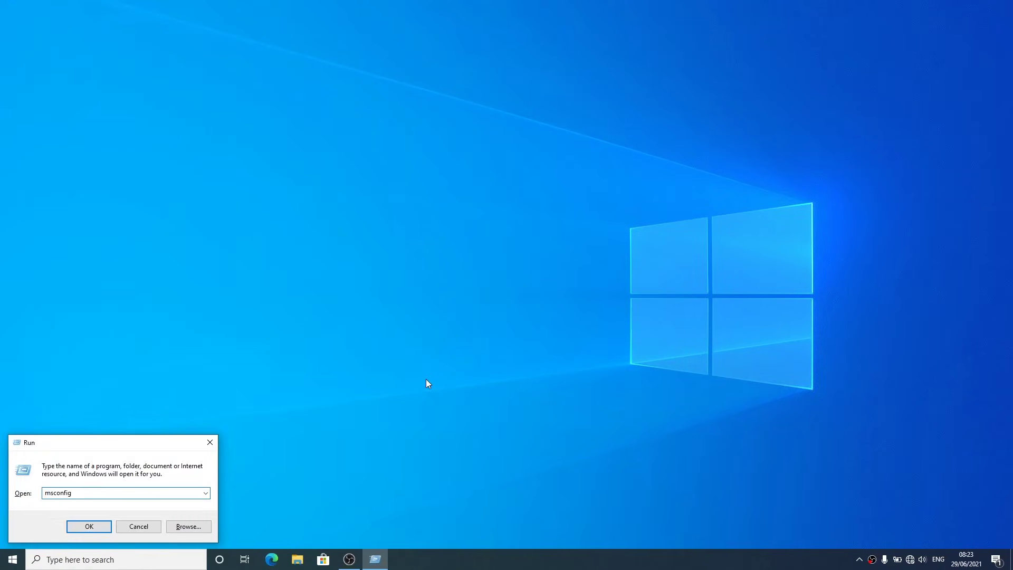
key(Return)
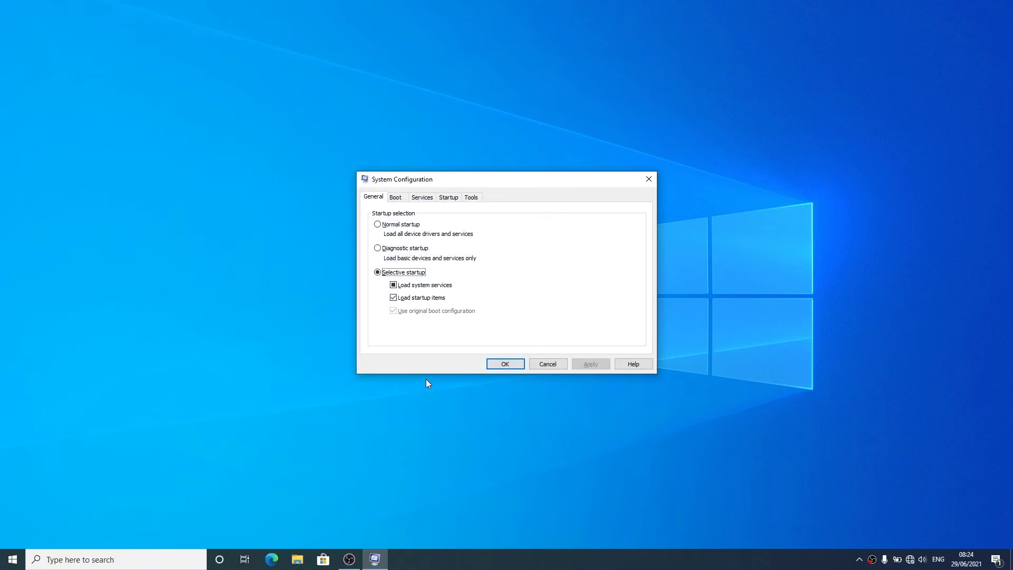
click(425, 199)
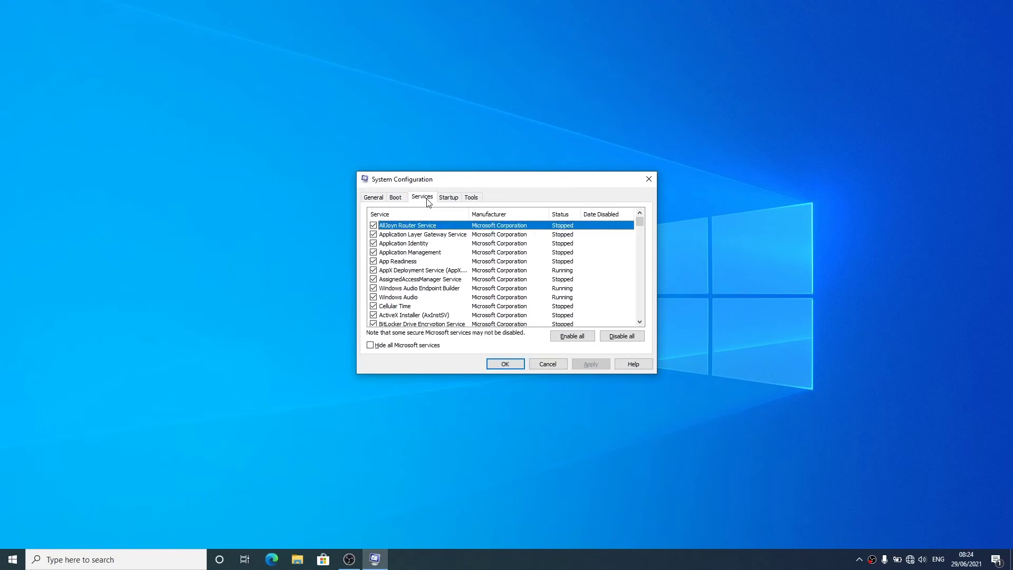
Disable the DNS Client service in the services list, apply the change and close System Configuration.
key(d)
key(d)
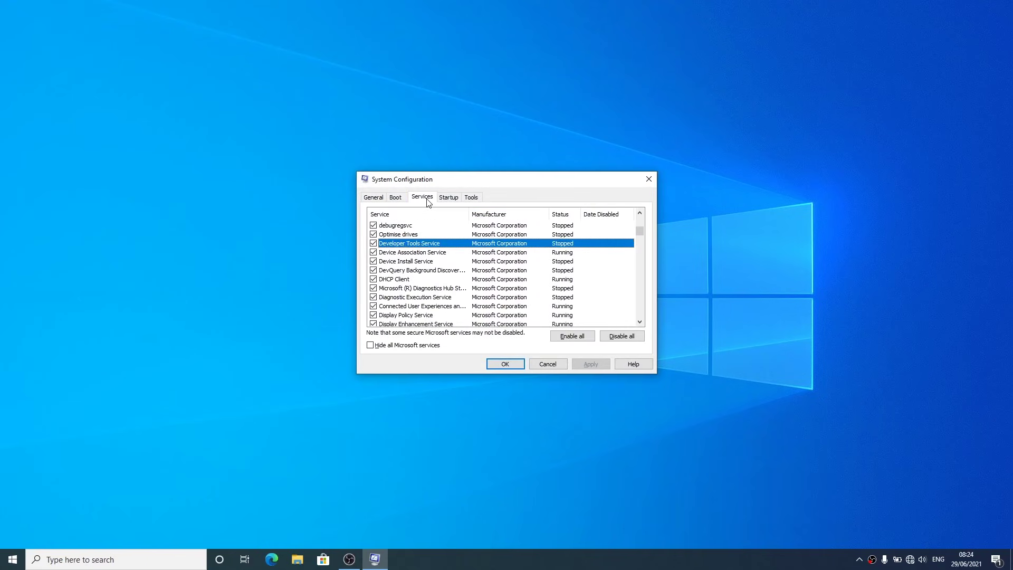
scroll(429, 270, down, 2)
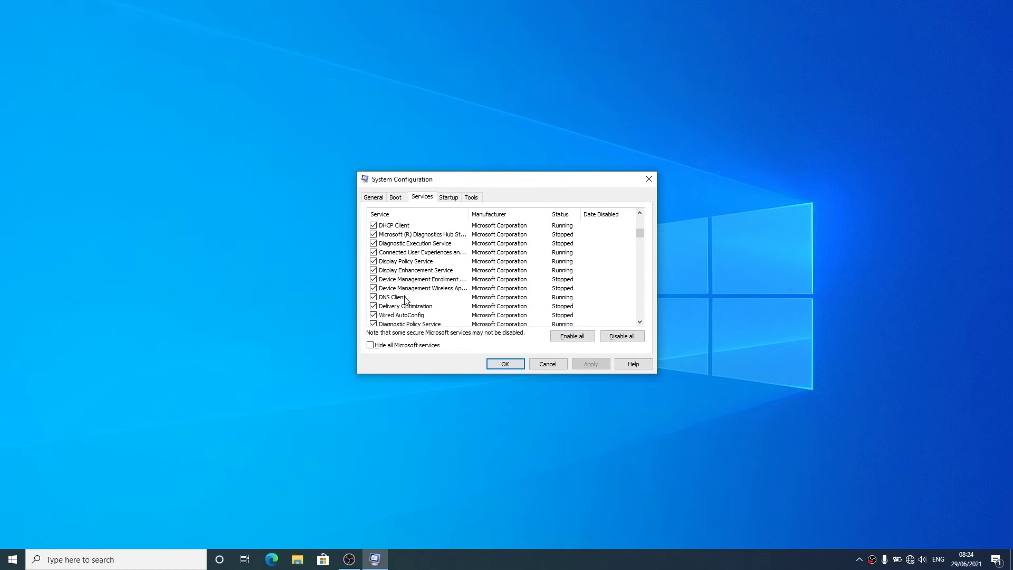
click(405, 299)
click(374, 297)
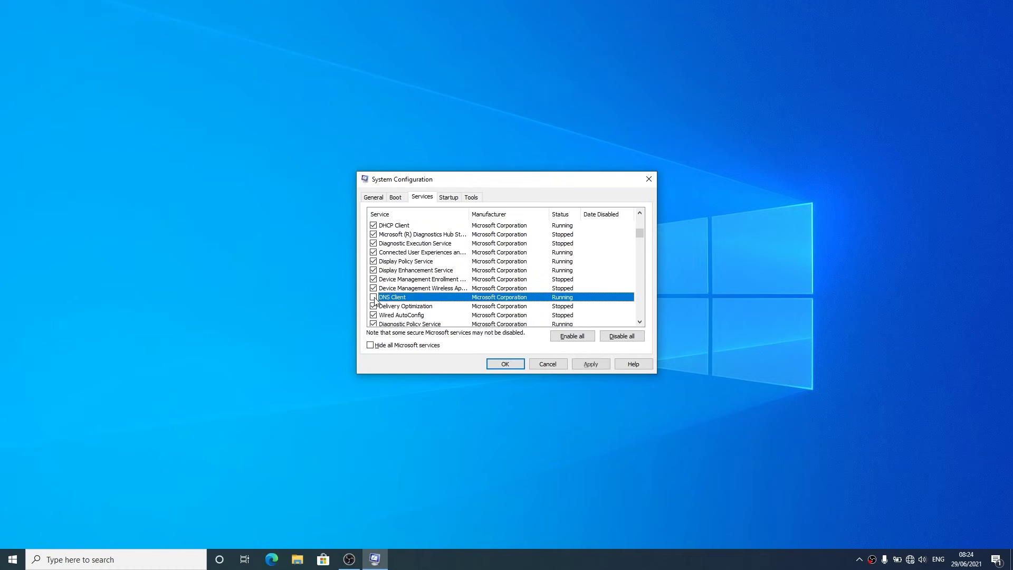
click(581, 363)
click(649, 179)
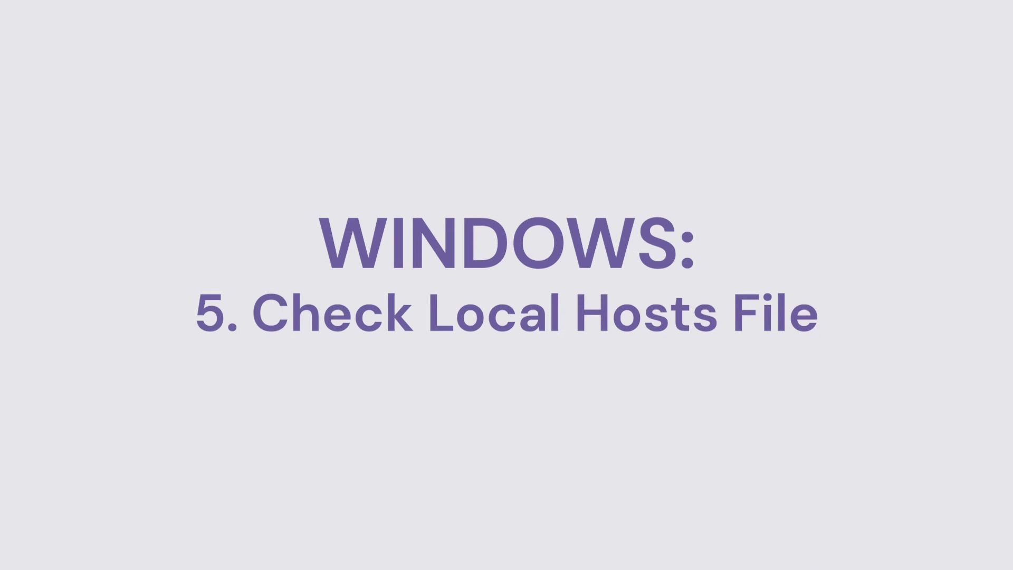
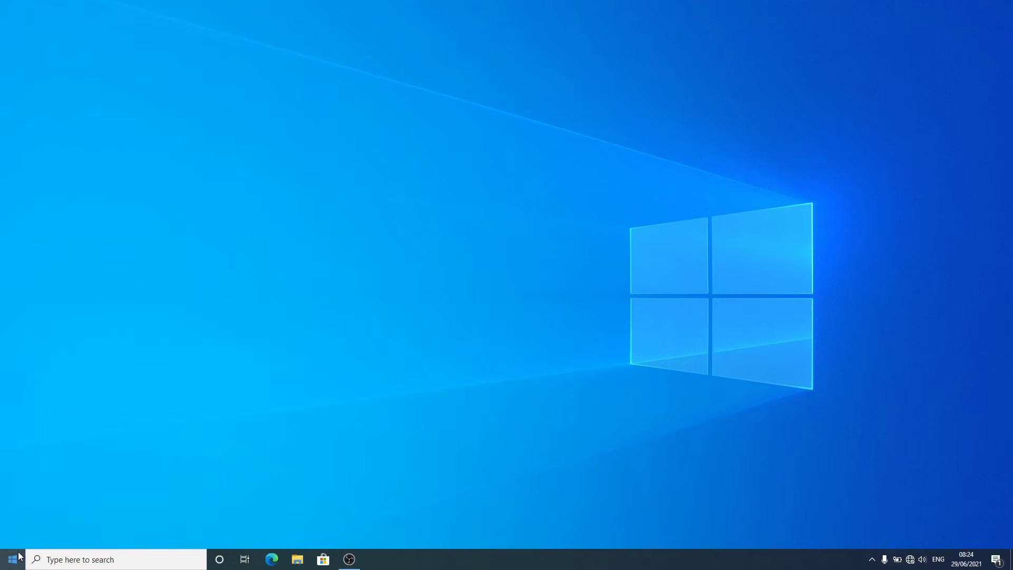
Search Windows for Notepad and run it as administrator.
click(19, 555)
text(note)
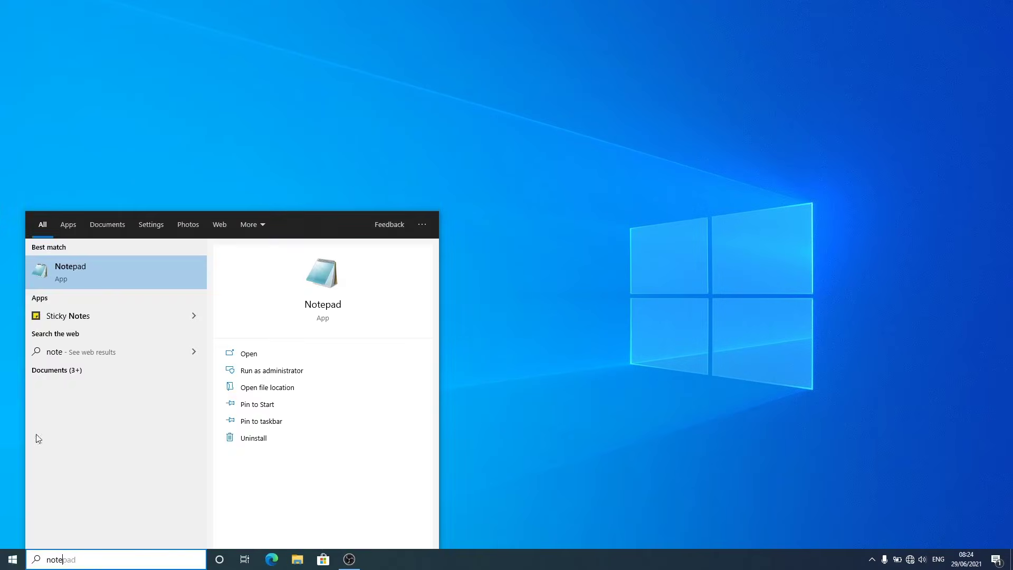
right_click(97, 273)
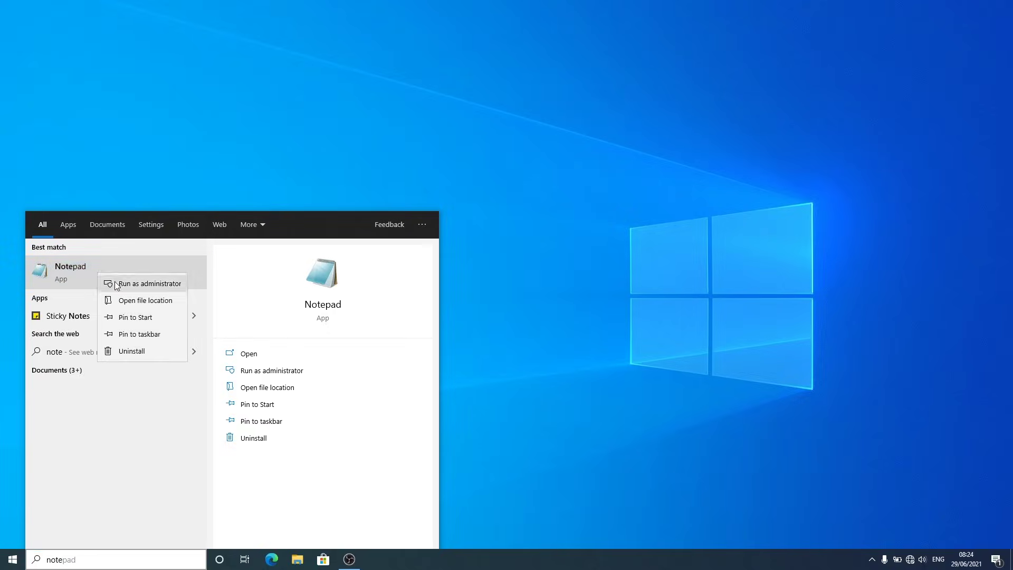
click(117, 284)
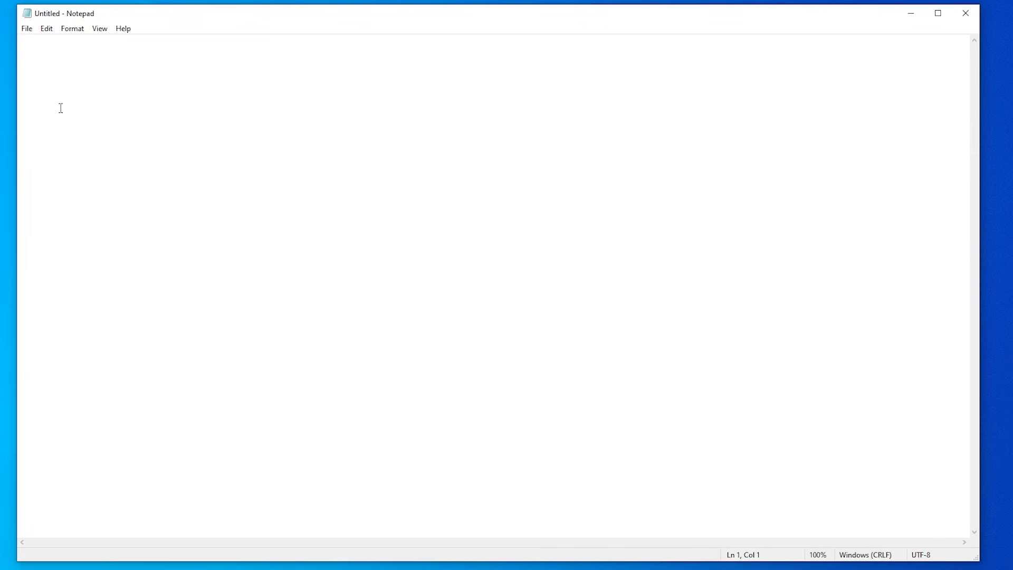
Show all file types in C:\Windows\System32\drivers\etc and open the hosts file in Notepad.
click(27, 30)
click(53, 69)
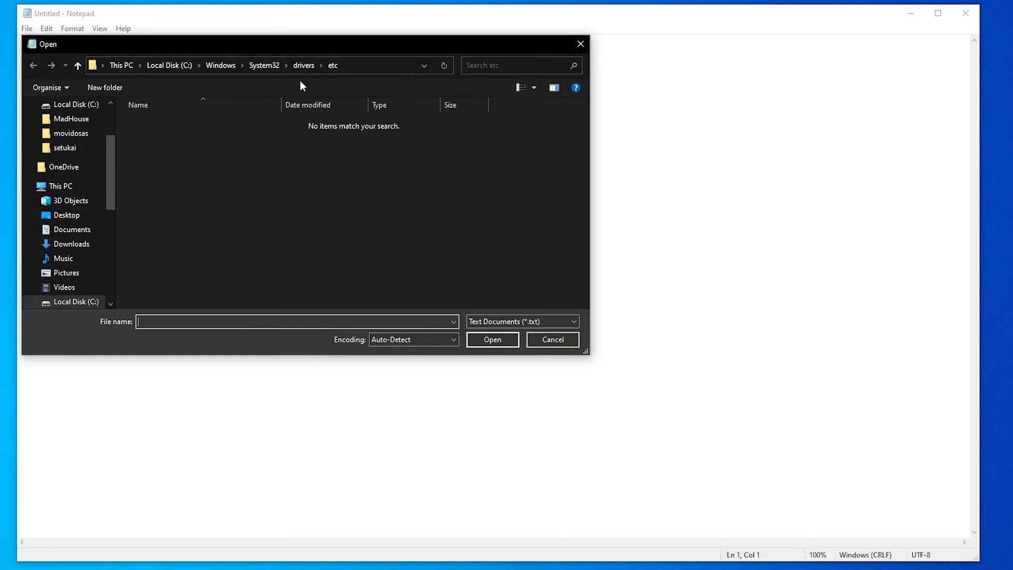
click(358, 65)
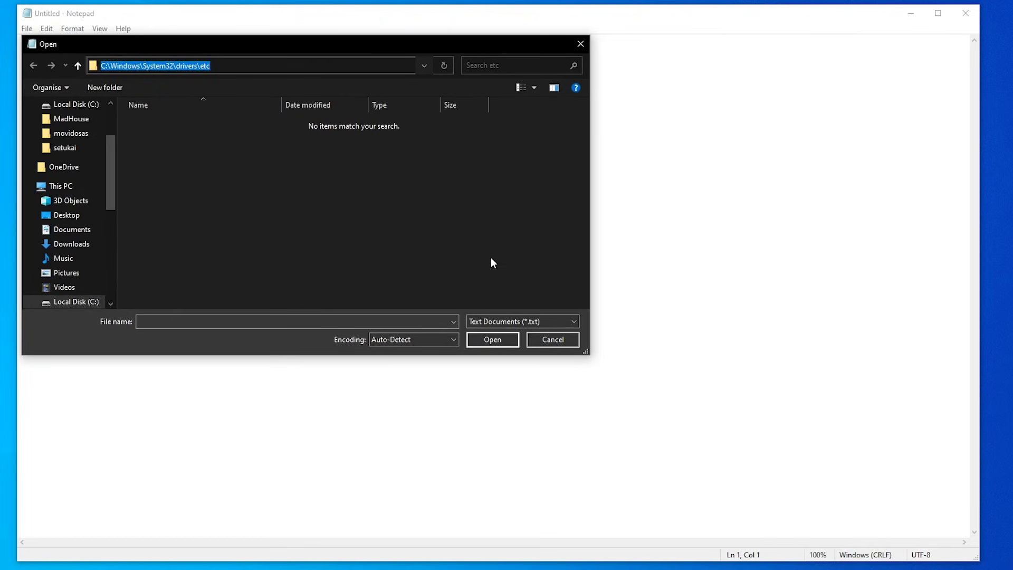
click(510, 320)
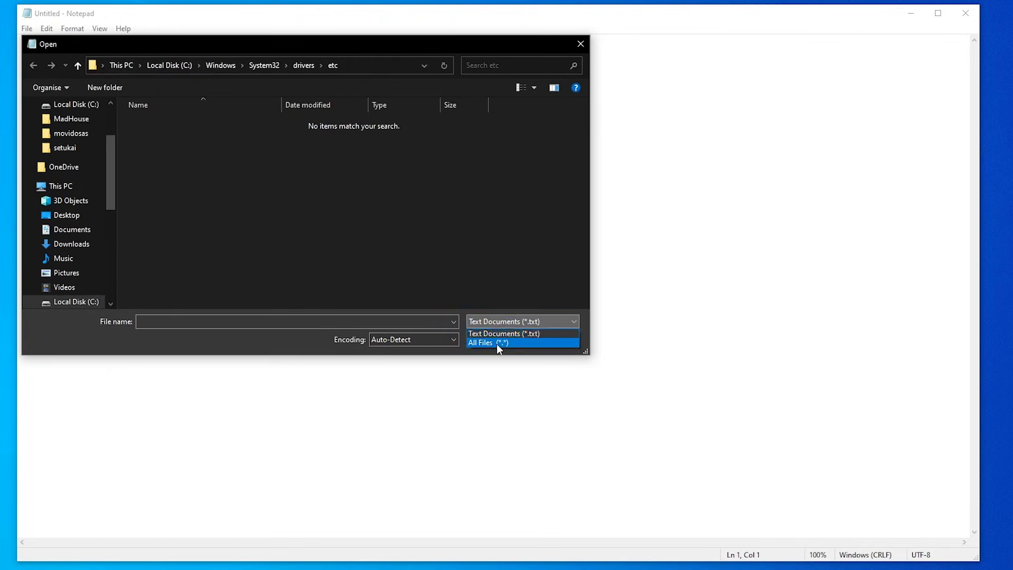
click(496, 343)
click(200, 122)
double_click(200, 122)
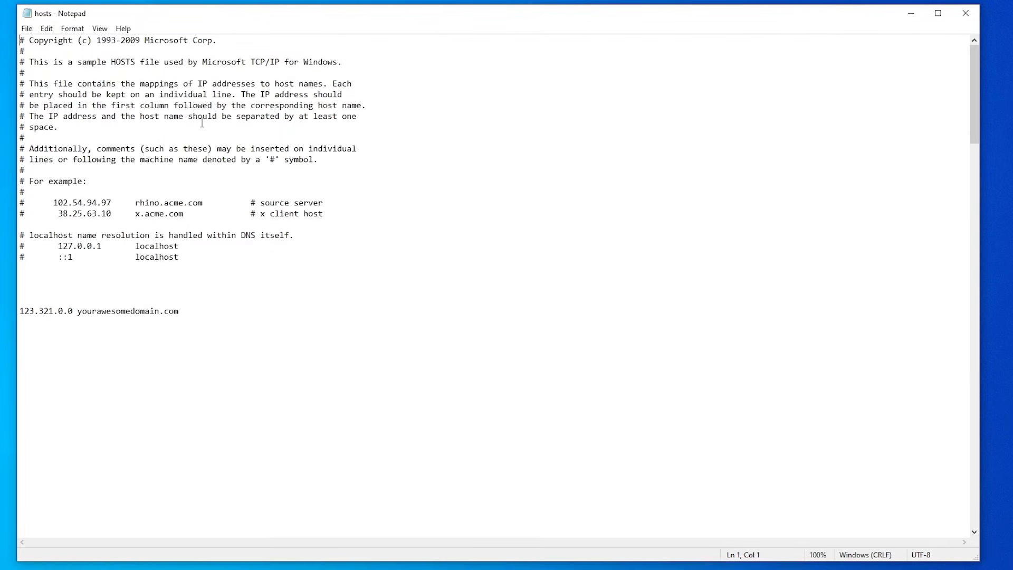
Delete the line "123.321.0.0 yourawesomedomain.com" from the hosts file and save the file.
drag(179, 311, 22, 313)
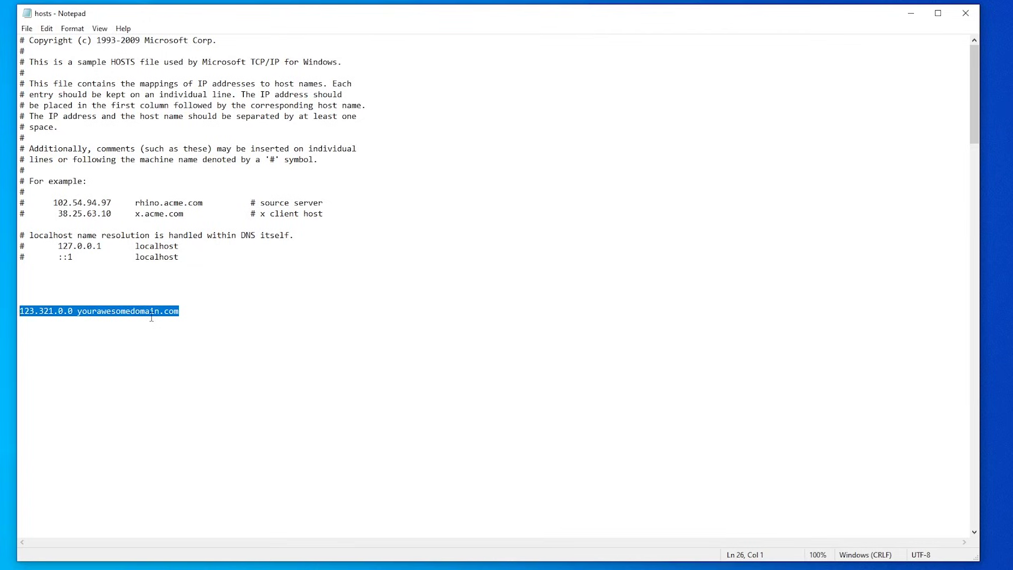
key(Delete)
click(26, 28)
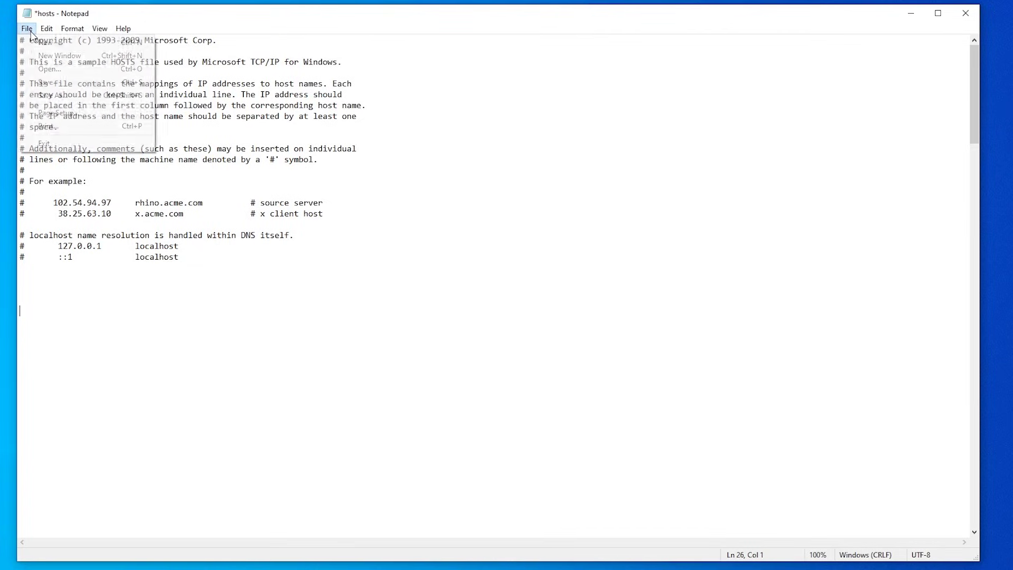
click(55, 80)
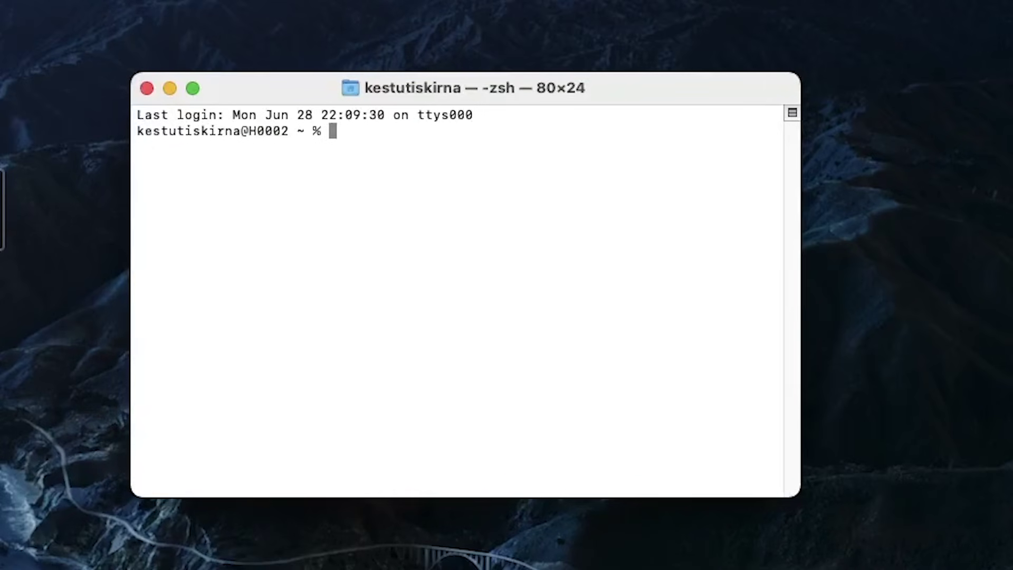
Flush the DNS cache in the Mac's Terminal with "sudo dscacheutil -flushcache;", authorising it with the account password.
text(udo dsca)
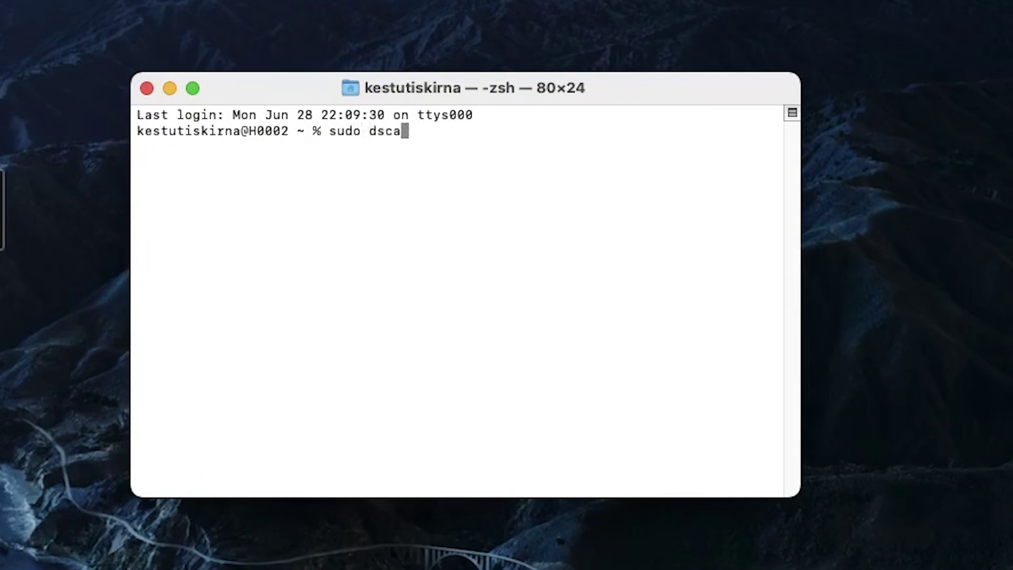
text(cheutil -flushcache;)
key(Return)
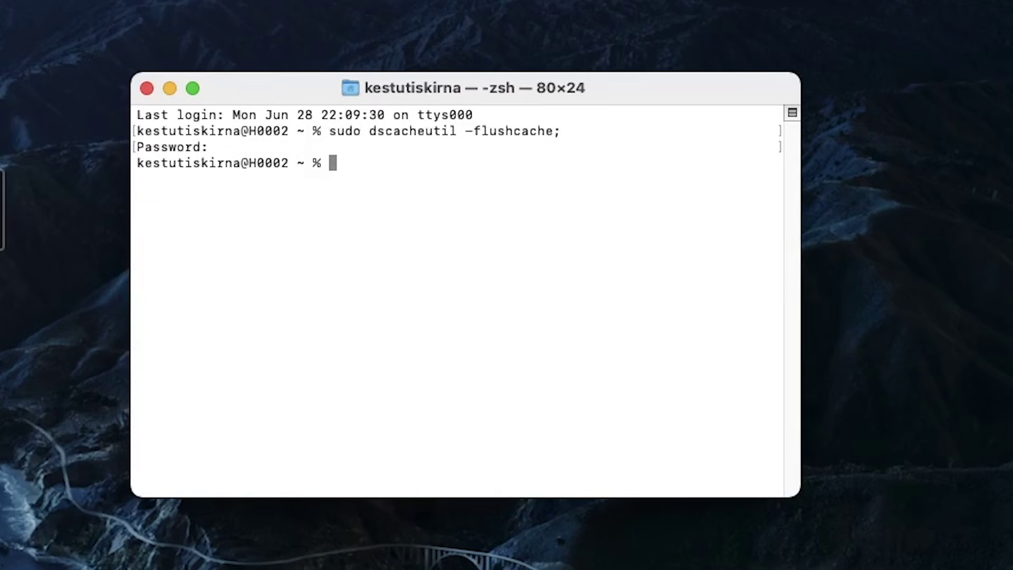
Enter the command "sudo killall -HUP mDNSResponder" in Terminal to restart the DNS responder.
text(sudo kilal)
text(l -HUP mDN)
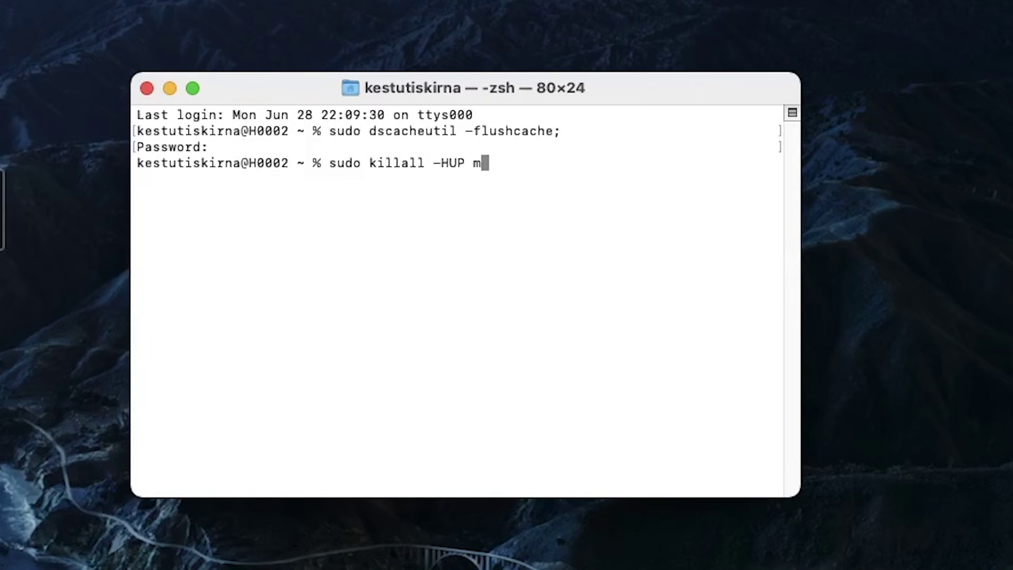
text(SResponder)
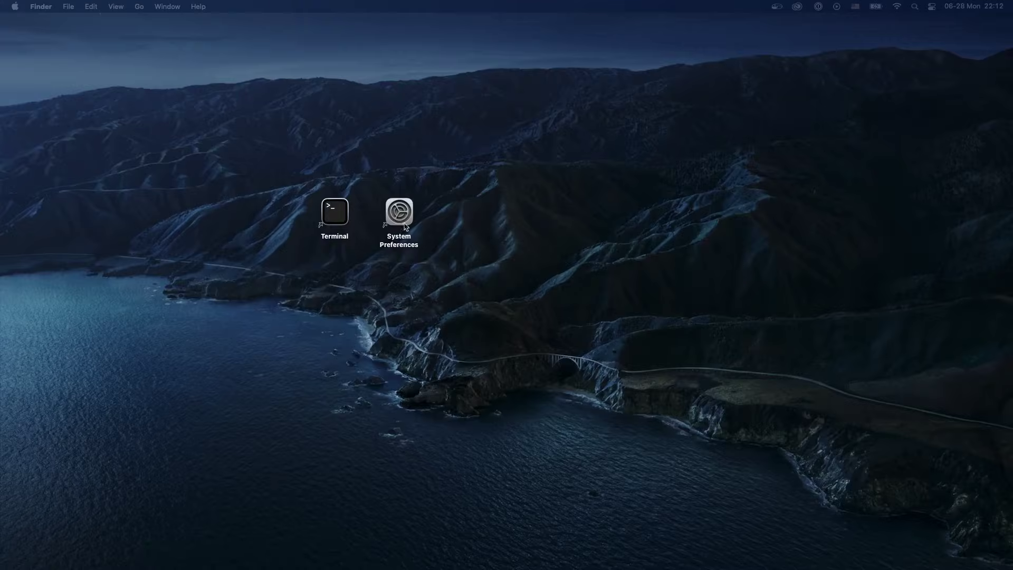
Open the advanced Network settings of the USB 10/100/1000 LAN connection in System Preferences and renew its DHCP lease.
double_click(405, 225)
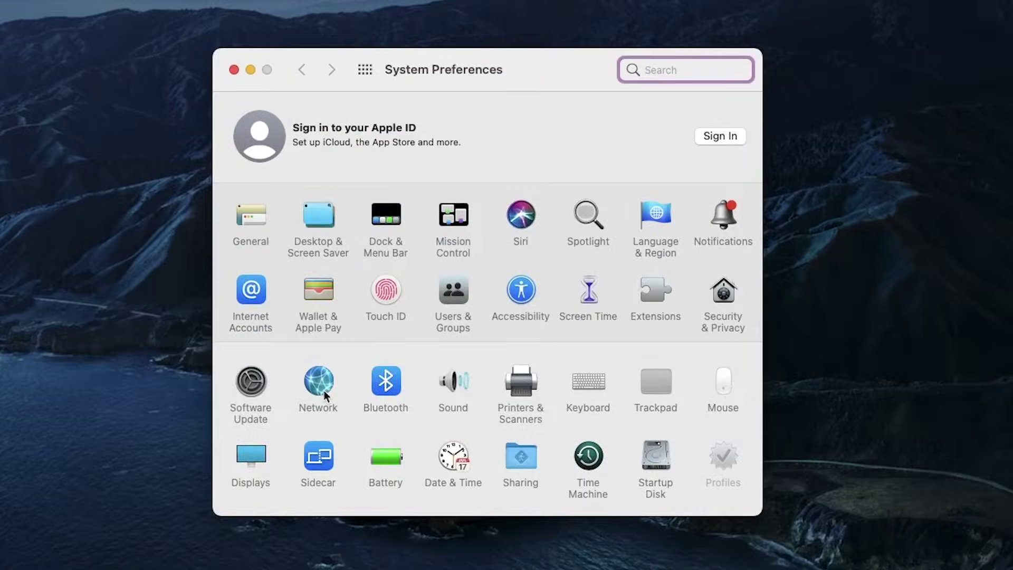
click(324, 391)
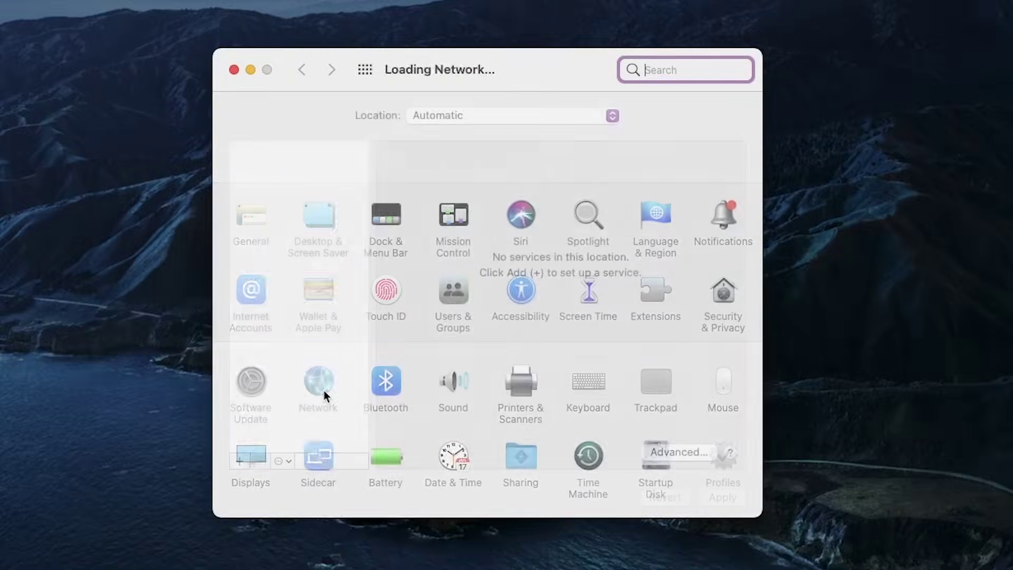
click(686, 450)
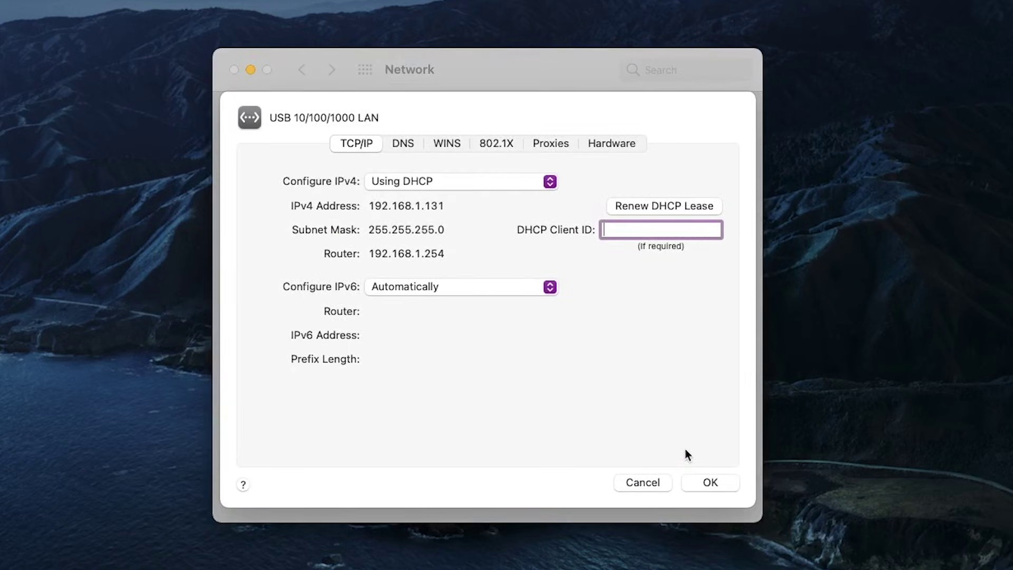
click(673, 208)
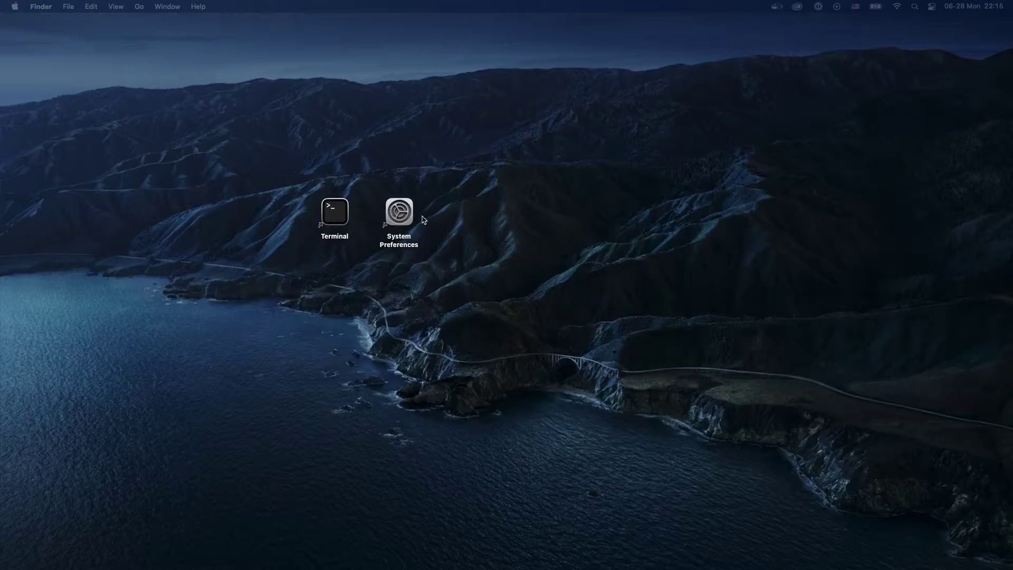
Open the DNS settings of the USB 10/100/1000 LAN connection from the Network section of System Preferences.
double_click(411, 219)
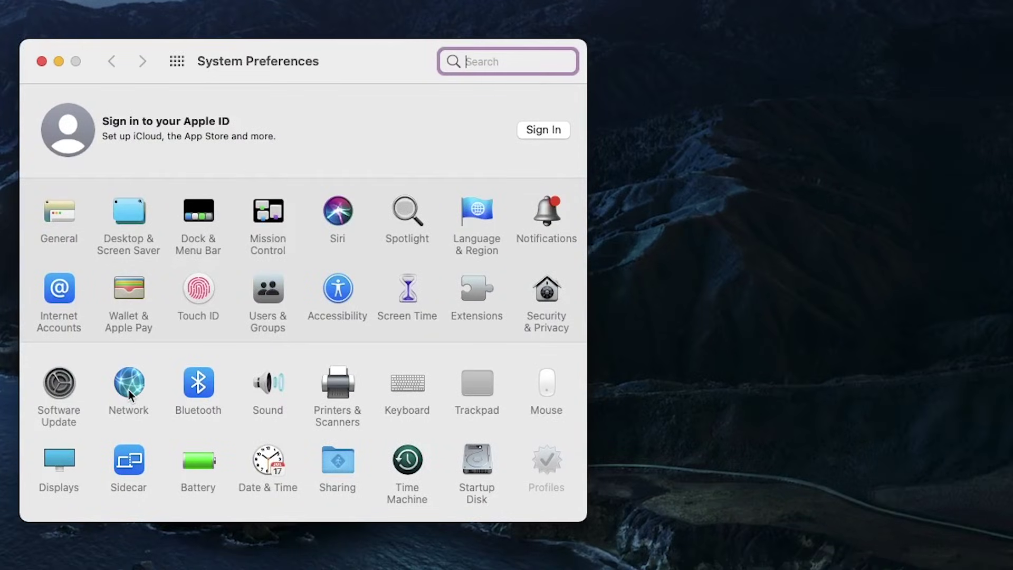
click(129, 391)
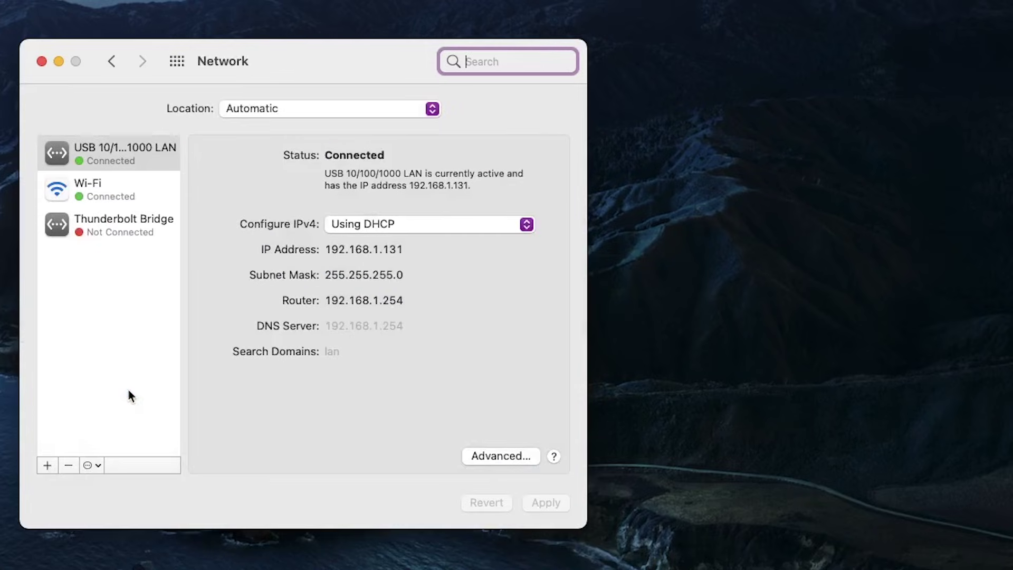
click(483, 456)
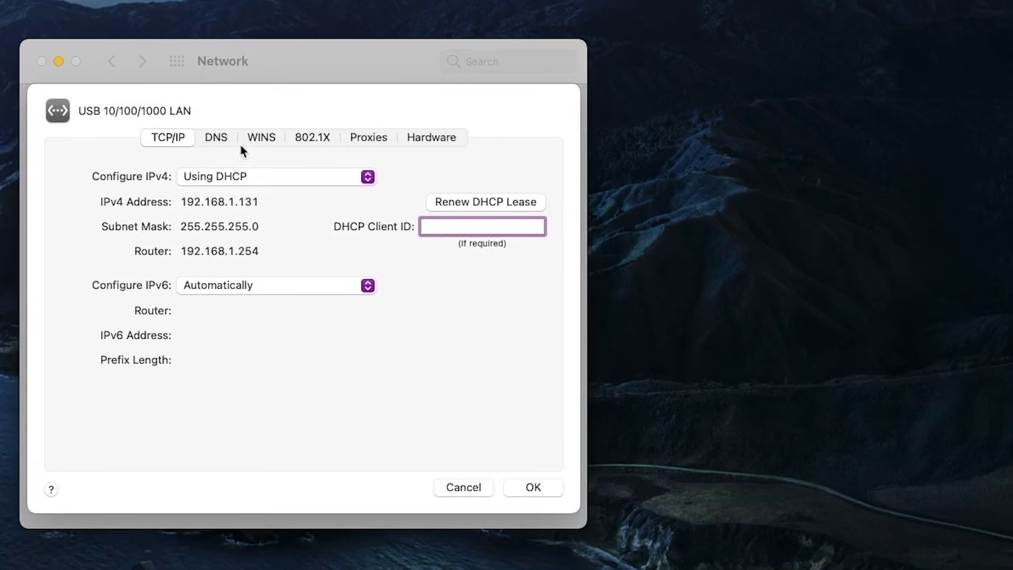
click(222, 138)
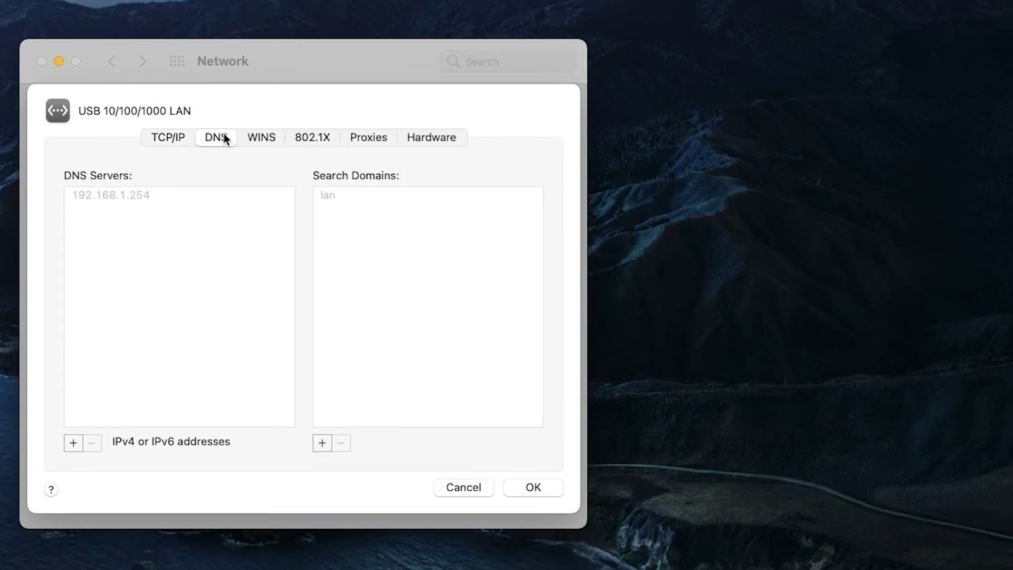
Add 8.8.8.8 and 8.8.4.4 to the connection's DNS servers and confirm the settings.
click(70, 445)
text(8.8.8.8)
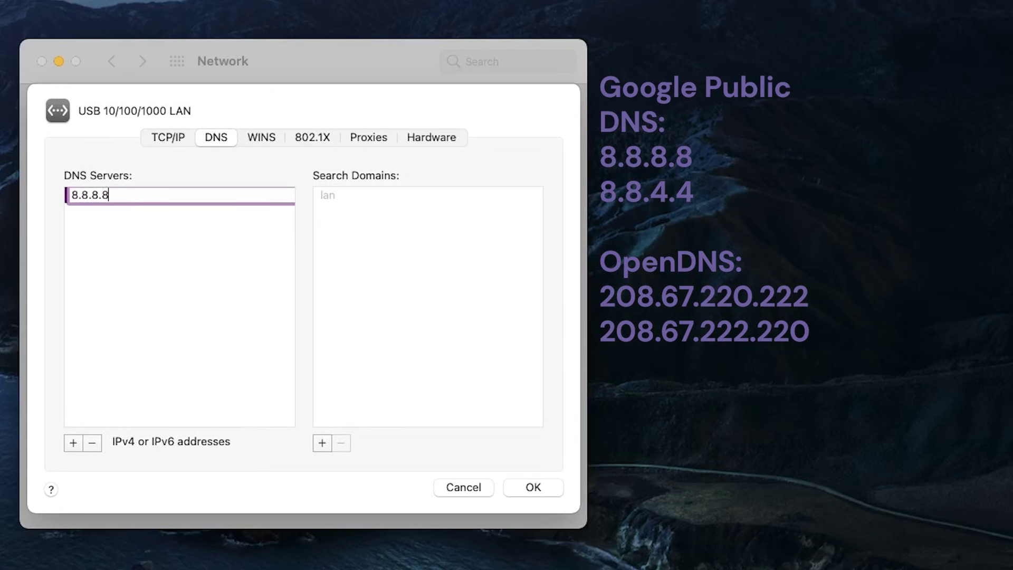
key(Return)
click(74, 443)
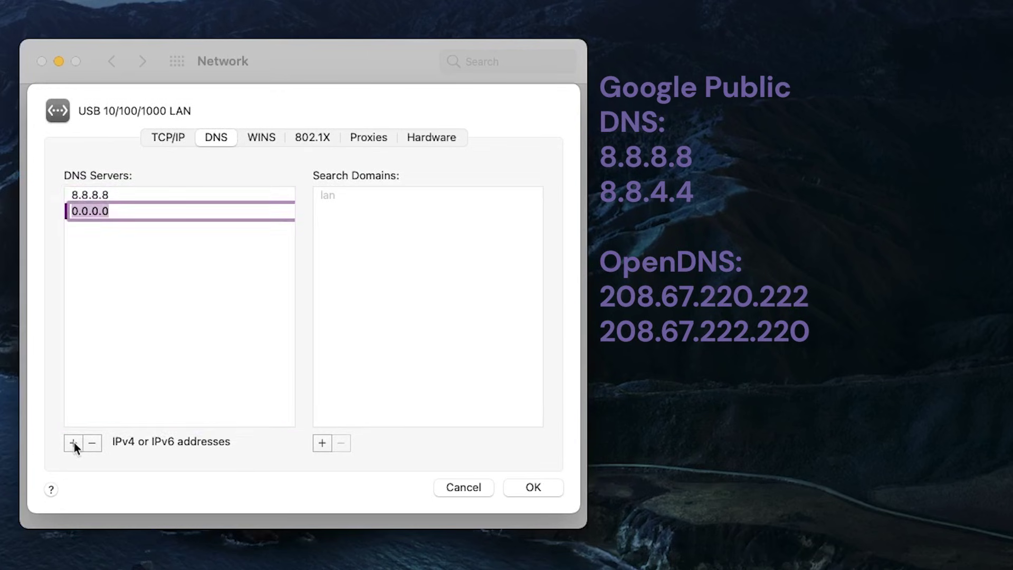
text(8.8.4.4)
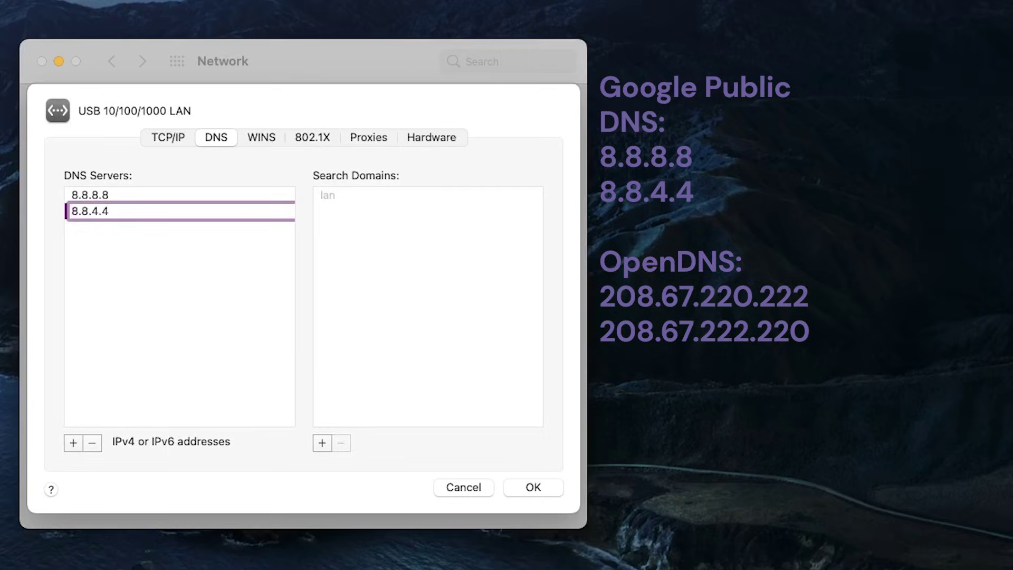
click(533, 488)
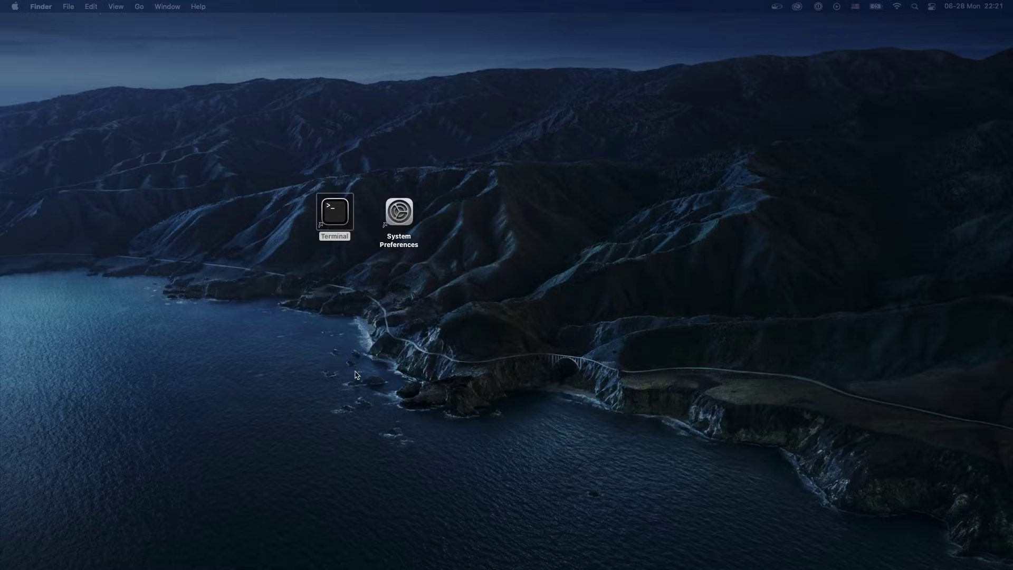
Open the hosts file in Terminal with "sudo nano /private/etc/hosts", entering the account password when asked.
double_click(349, 228)
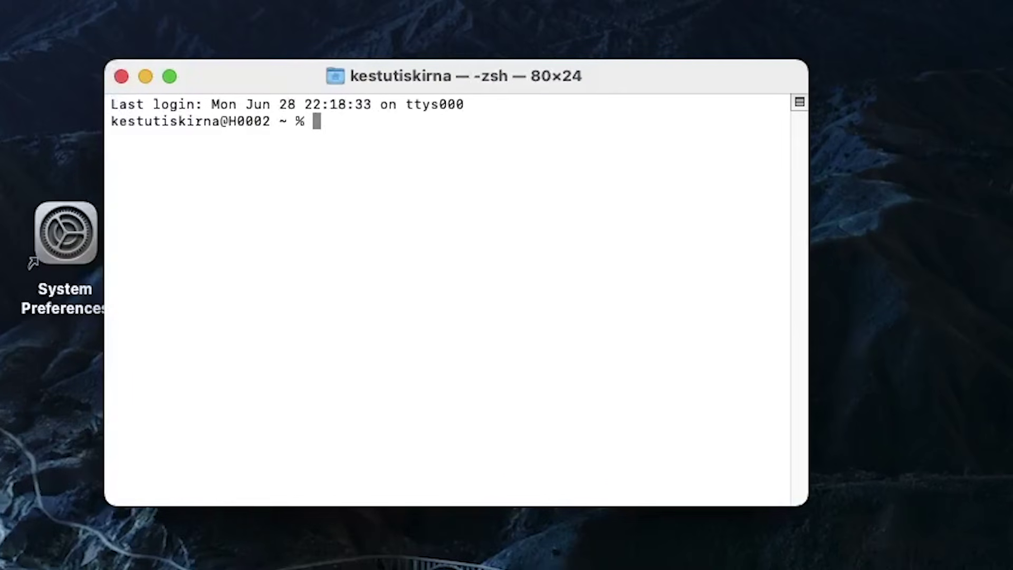
text(sudo nano /pr)
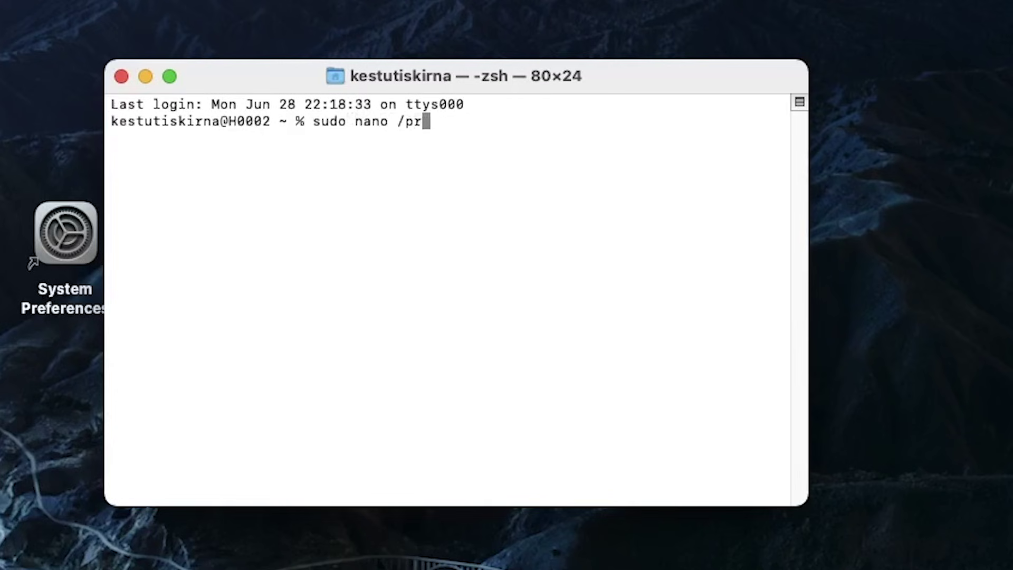
text(ivate/etc/hosts)
key(Return)
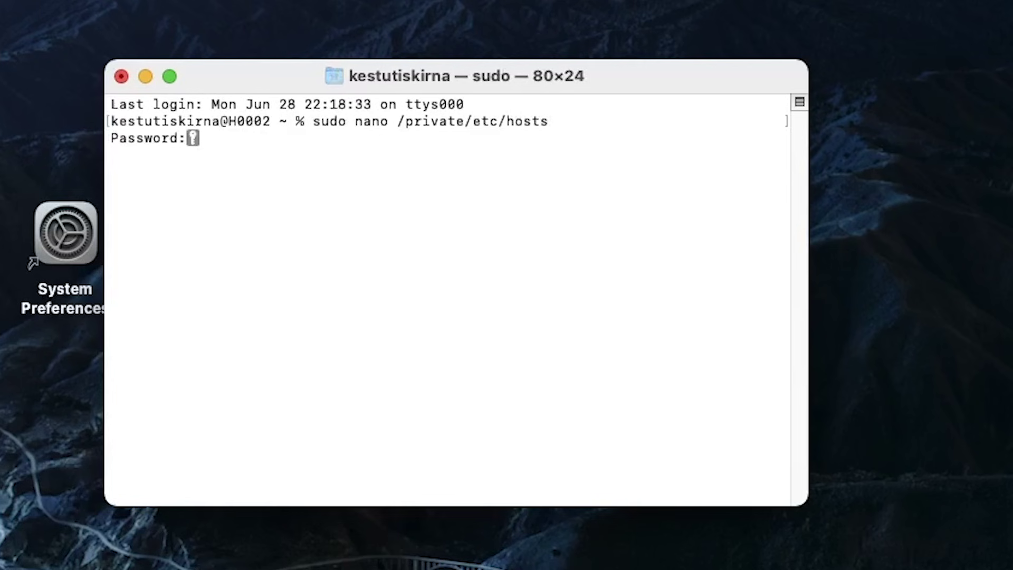
key(Return)
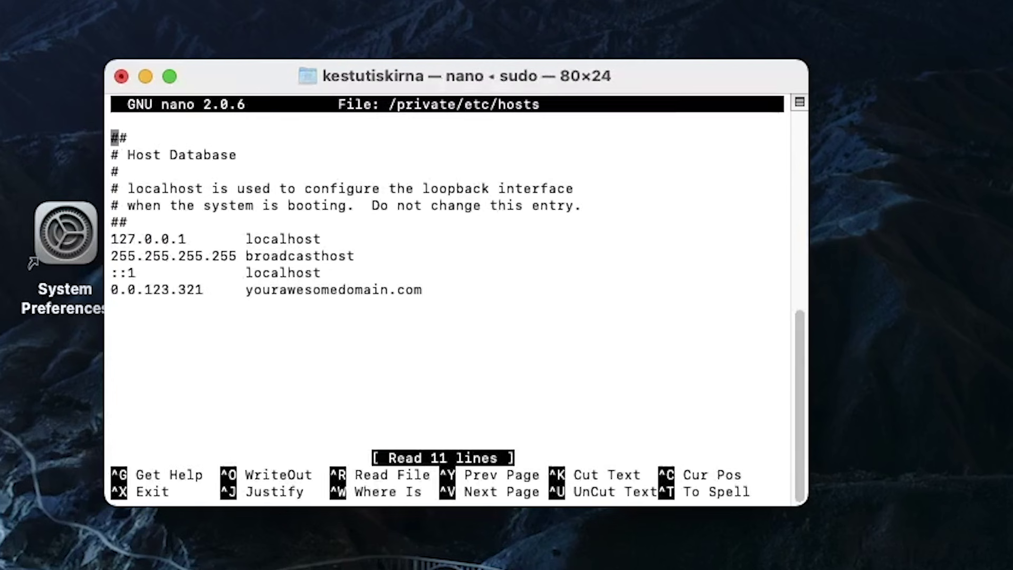
Delete the "0.0.123.321 yourawesomedomain.com" entry from the last line of the hosts file.
key(Down)
key(Down)
key(Down)
key(Down)
key(Down)
key(Down)
key(Down)
key(Down)
key(Down)
key(Right)
key(Right)
key(Right)
key(Right)
key(Right)
key(Right)
key(Right)
key(Right)
key(Right)
key(Right)
key(Right)
key(Right)
key(Right)
key(Right)
key(Right)
key(Right)
key(Right)
key(Right)
key(Right)
key(Right)
key(Right)
key(Right)
key(Right)
key(Right)
key(Right)
key(Right)
key(Right)
key(Right)
key(Right)
key(Right)
key(Right)
key(Right)
key(BackSpace)
key(BackSpace)
key(BackSpace)
key(BackSpace)
key(BackSpace)
key(BackSpace)
key(BackSpace)
key(BackSpace)
key(BackSpace)
key(BackSpace)
key(BackSpace)
key(BackSpace)
key(BackSpace)
key(BackSpace)
key(BackSpace)
key(BackSpace)
key(BackSpace)
key(BackSpace)
key(BackSpace)
key(BackSpace)
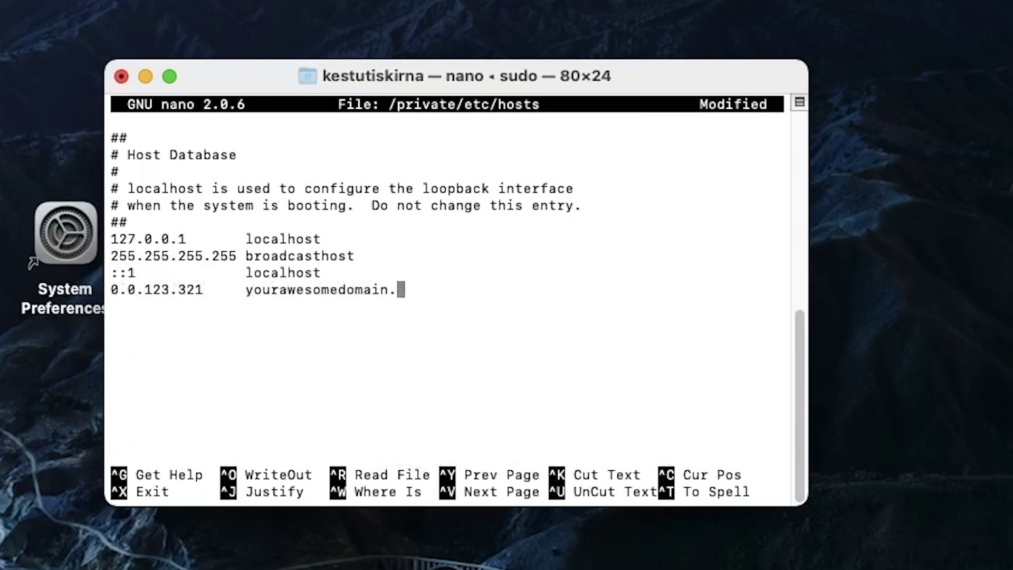